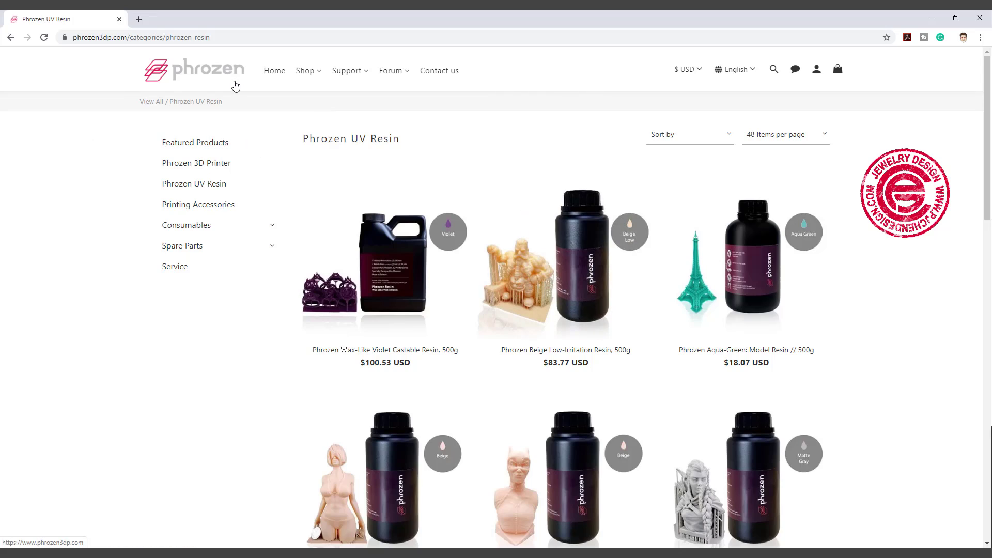
Step: Scroll the UV resin grid and open the Casting Resin - Wax Like product page
mouse_move(305, 79)
scroll(94, 282, "down", 10)
scroll(94, 280, "down", 5)
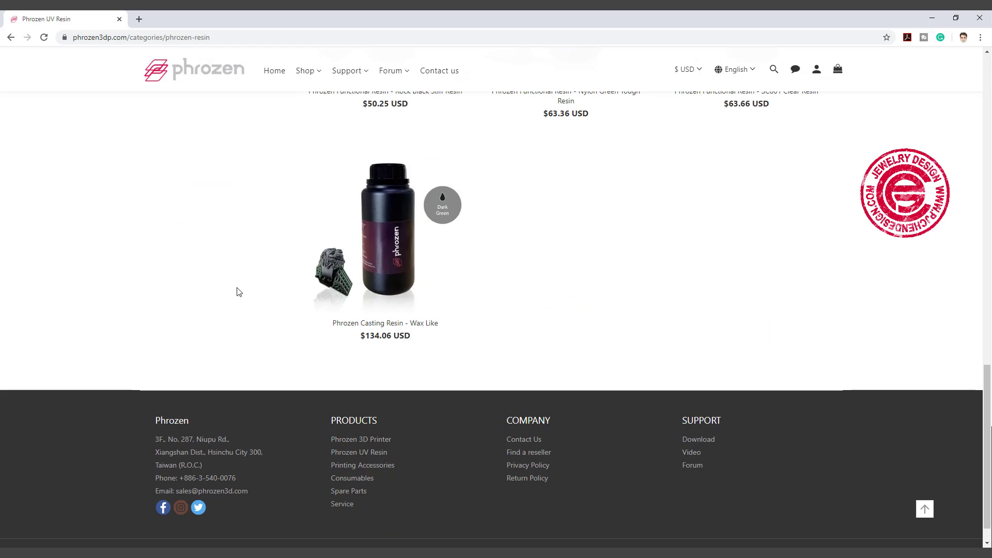
left_click(401, 332)
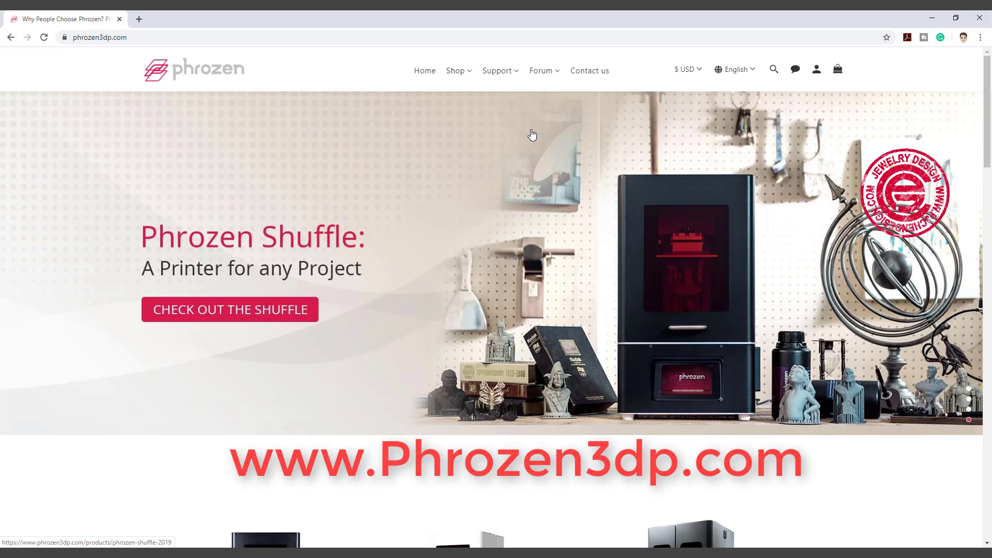
Step: Go to the Support download page and select the PZSlice v1.1.0 for Windows entry
mouse_move(500, 72)
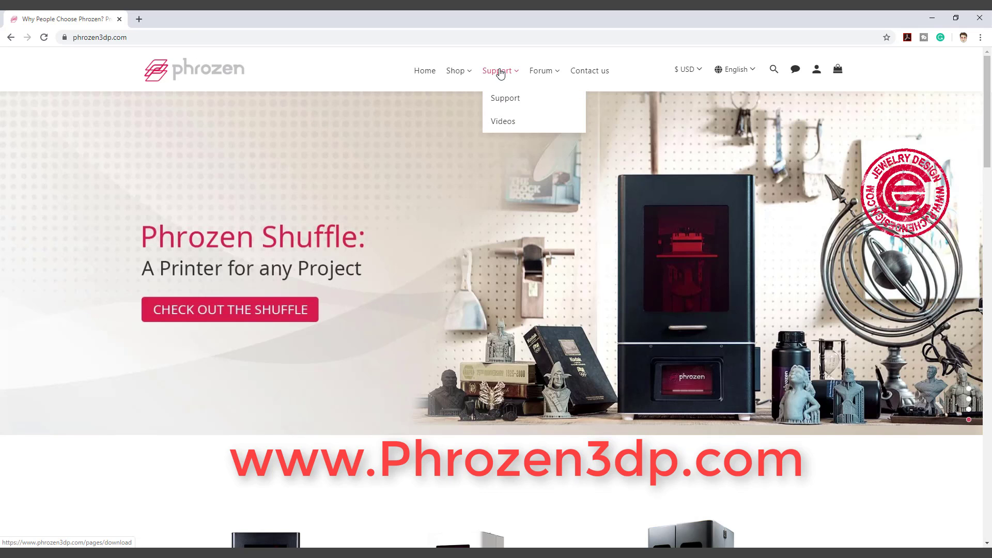
left_click(503, 101)
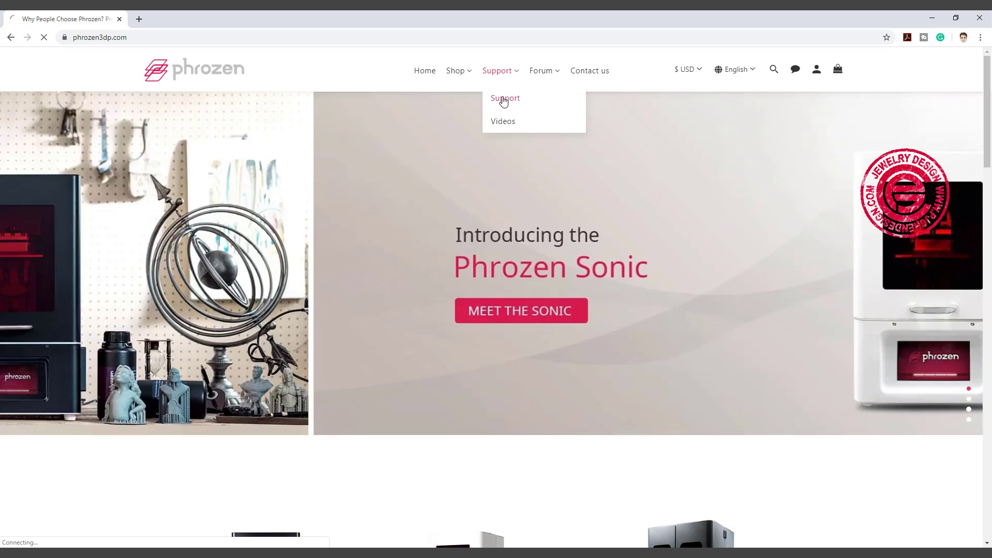
scroll(775, 237, "down", 7)
scroll(778, 238, "down", 4)
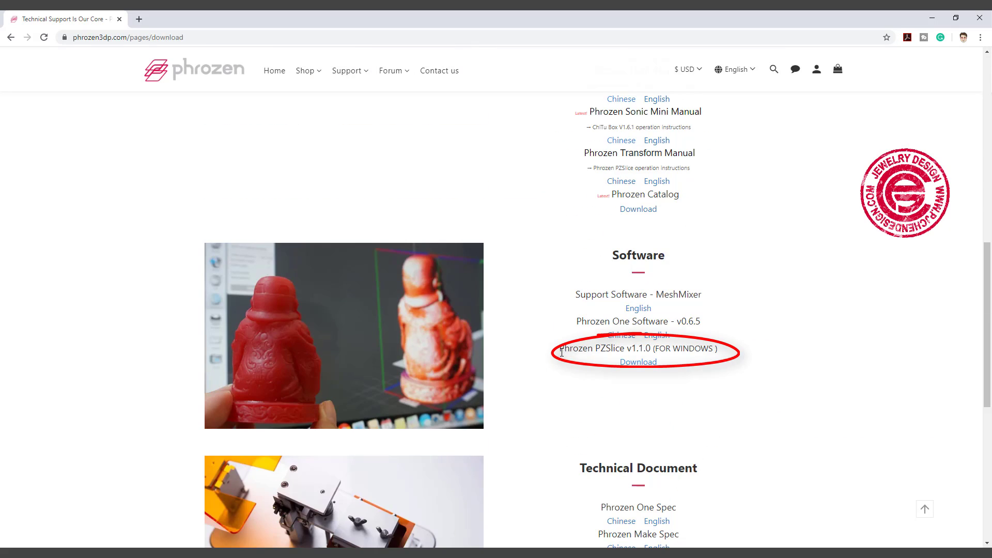
left_click_drag(561, 349, 628, 350)
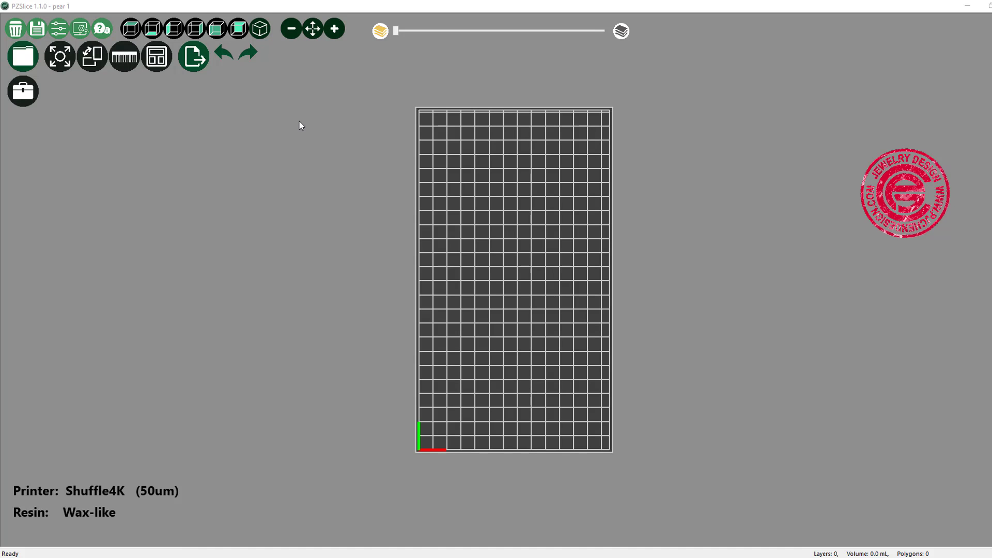
Step: In Printing Setup, choose the Shuffle_4K printer and Wax-like resin
scroll(513, 164, "up", 2)
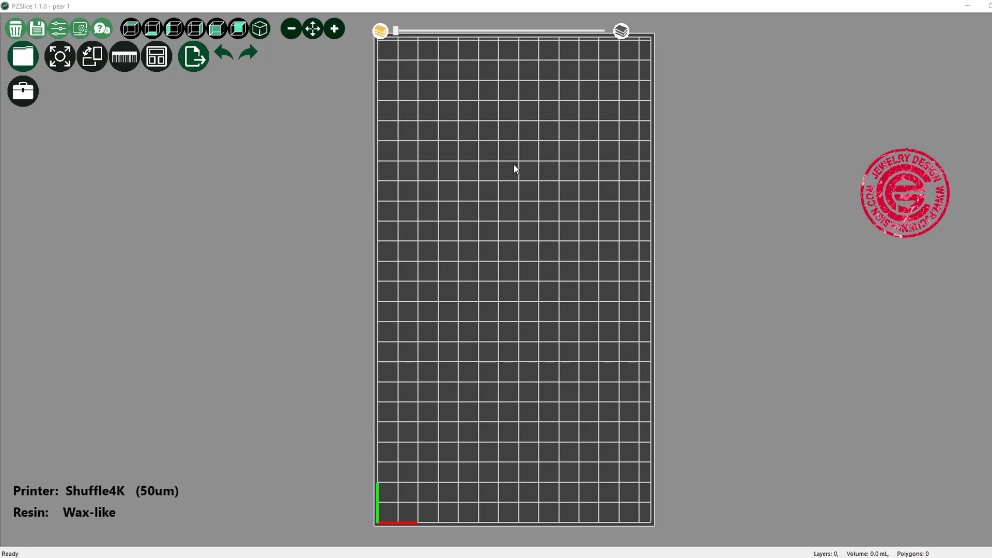
scroll(513, 164, "down", 2)
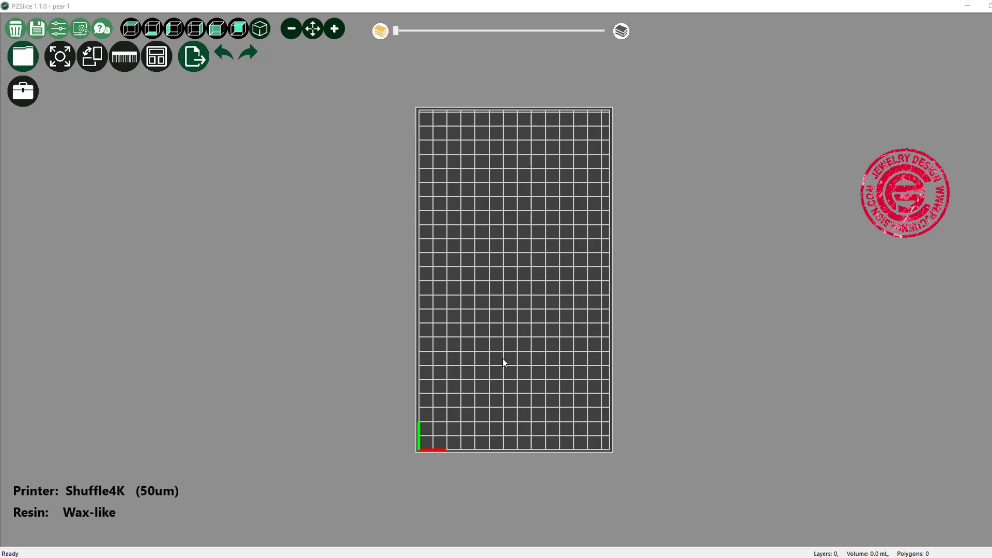
left_click(63, 33)
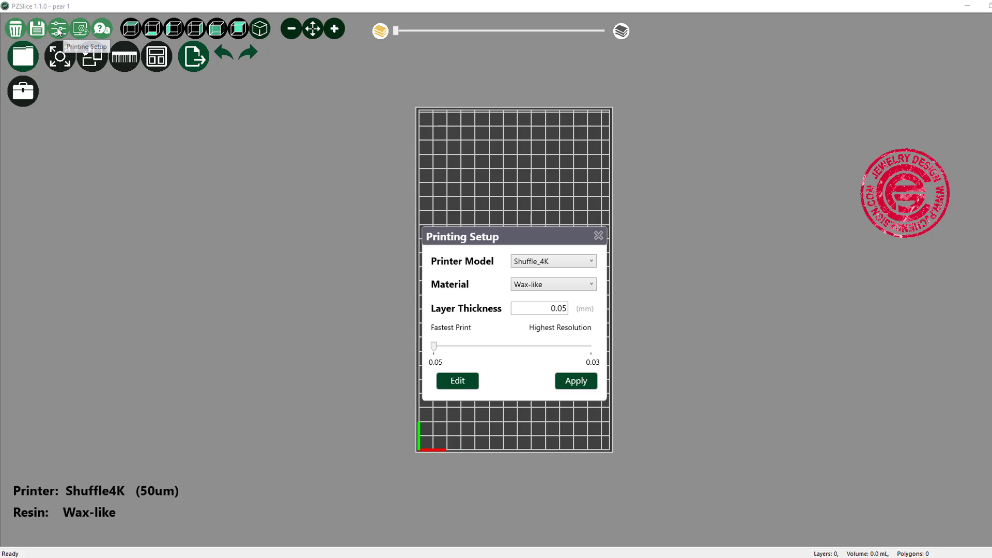
left_click(563, 264)
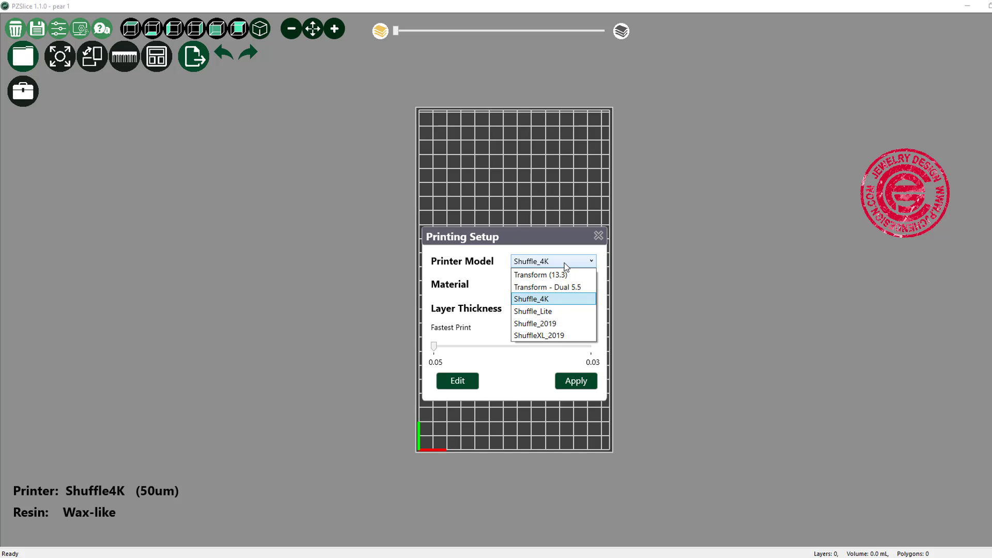
left_click(553, 301)
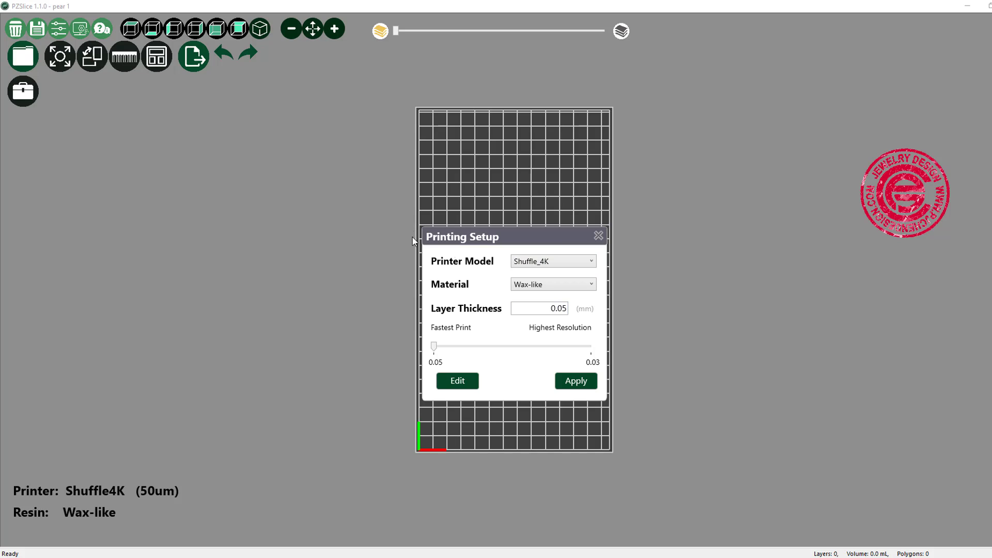
left_click(571, 288)
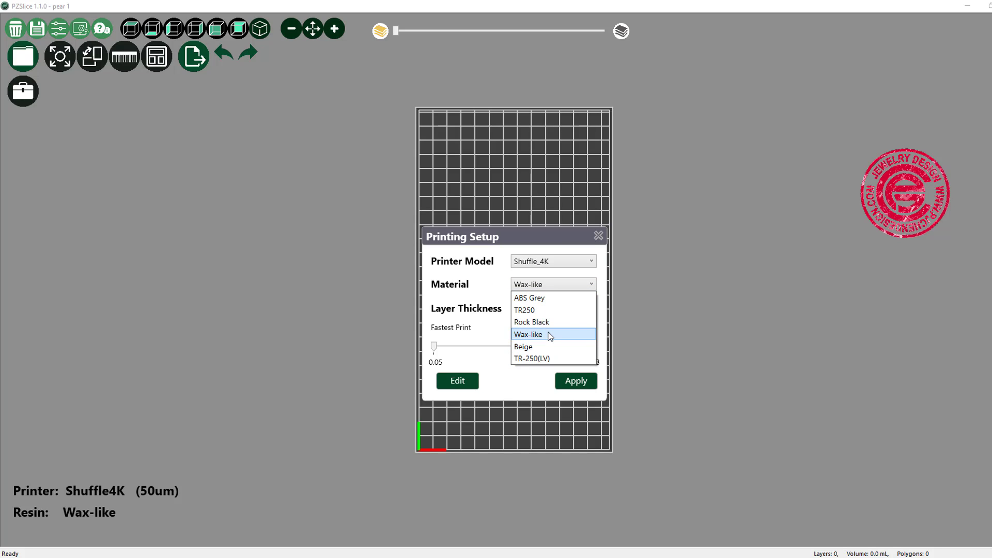
left_click(551, 335)
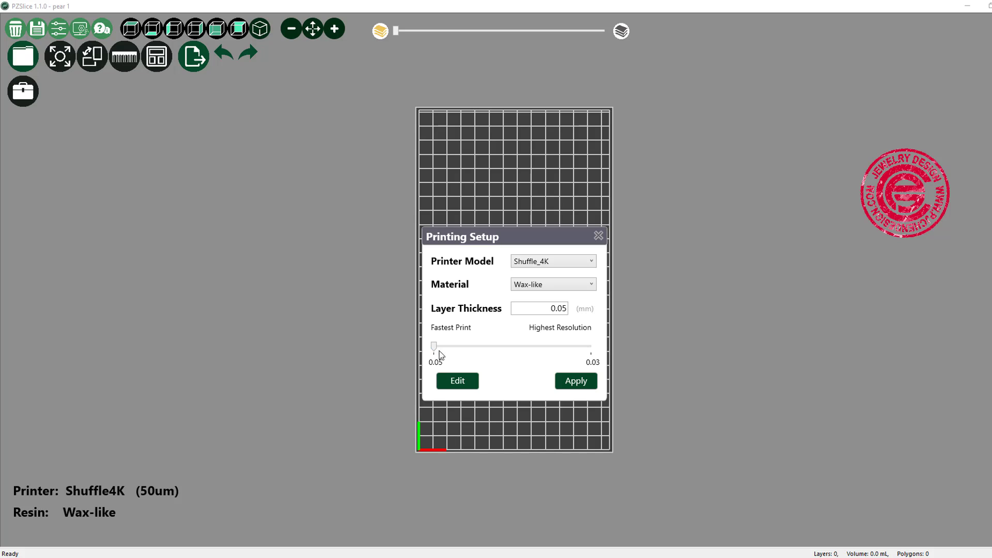
Step: Review the profile's base and normal layer curing times, then apply the 0.05 mm setup
left_click(456, 382)
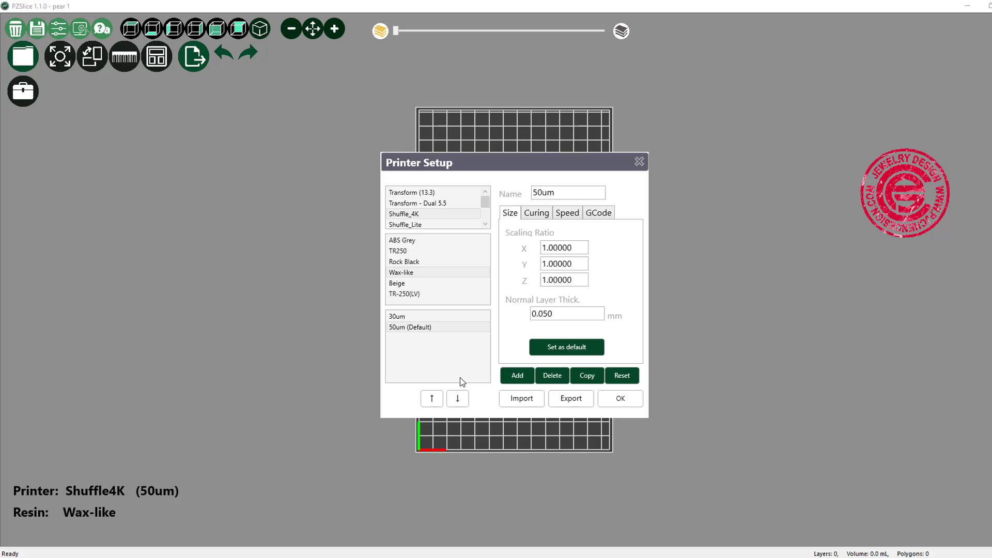
left_click(541, 216)
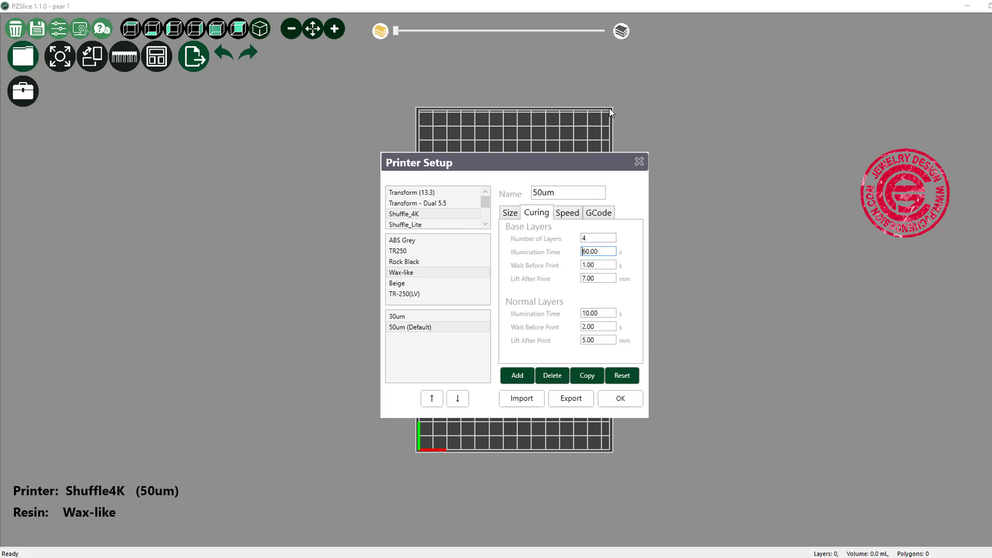
left_click(620, 406)
left_click(620, 398)
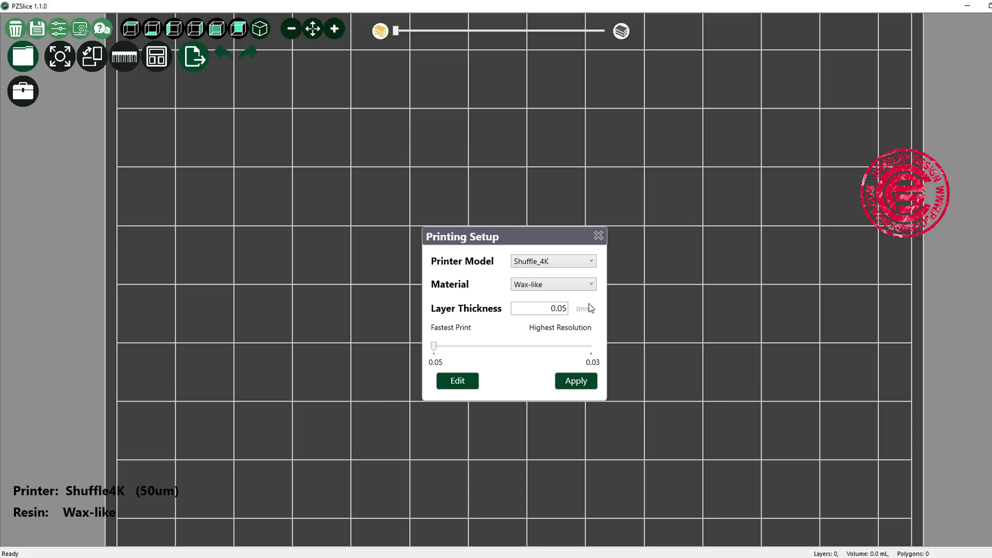
left_click(573, 381)
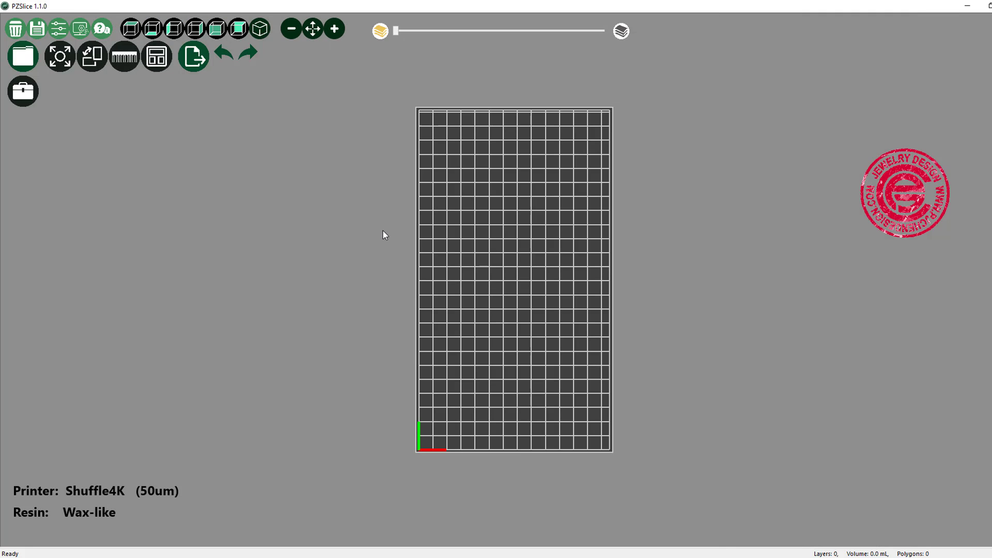
Step: Switch to the ISO view and orbit around the empty build volume
left_click(263, 30)
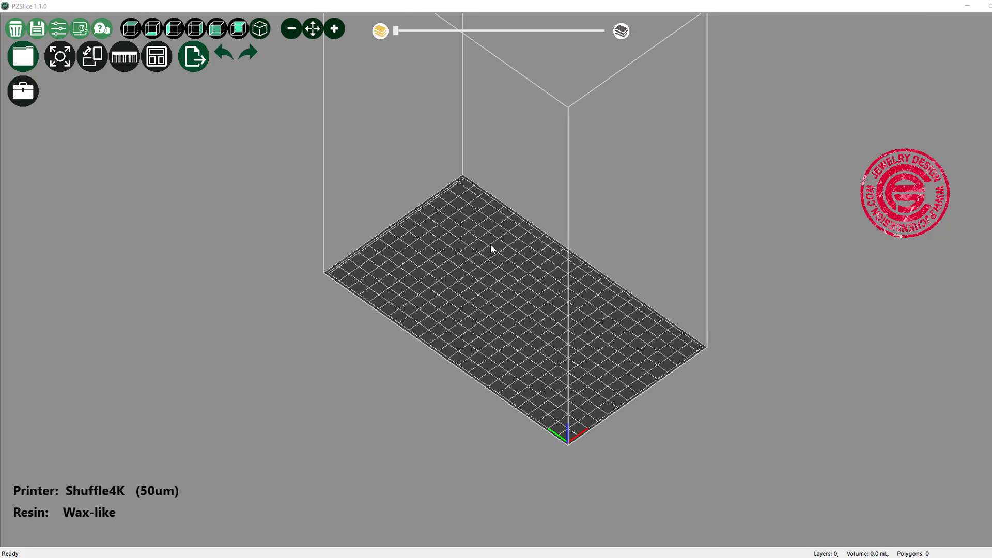
scroll(465, 223, "down", 3)
left_click_drag(469, 224, 396, 247)
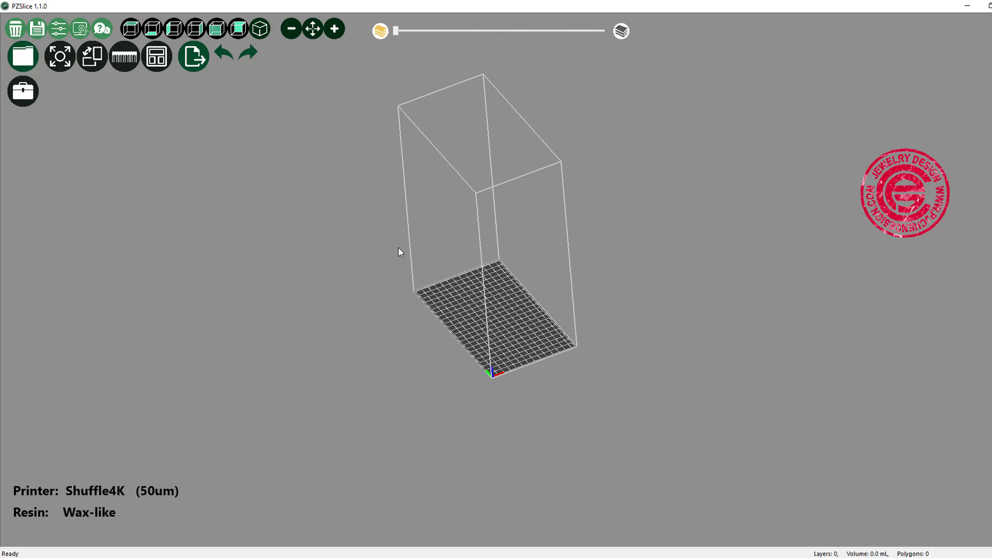
scroll(398, 251, "up", 3)
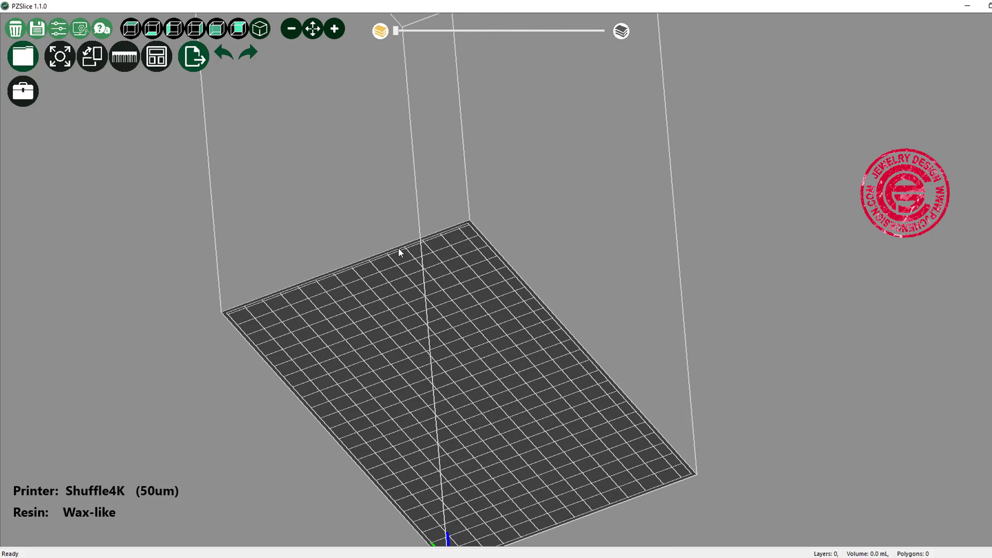
Step: Import the pear 1 ring model and inspect it on the build plate
left_click(28, 62)
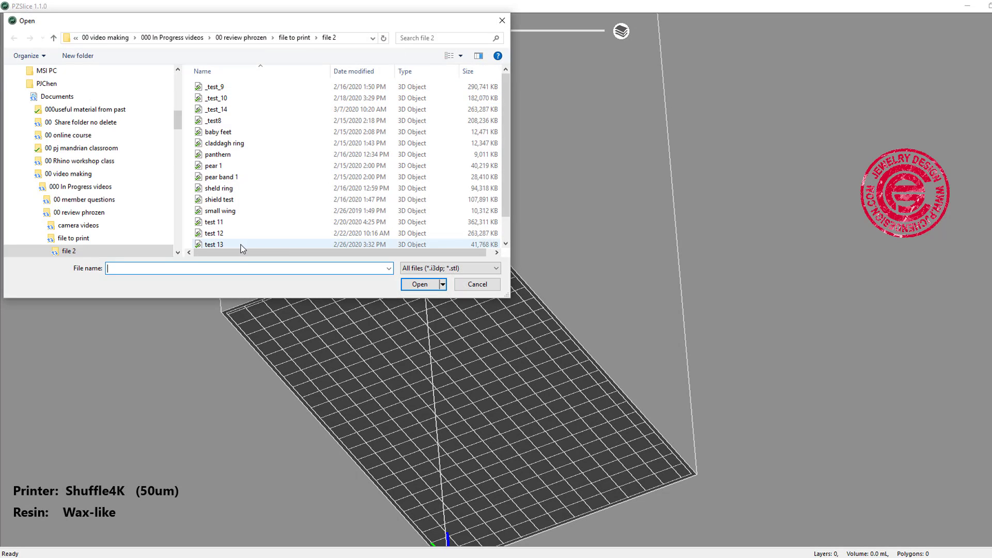
left_click(240, 167)
left_click(432, 285)
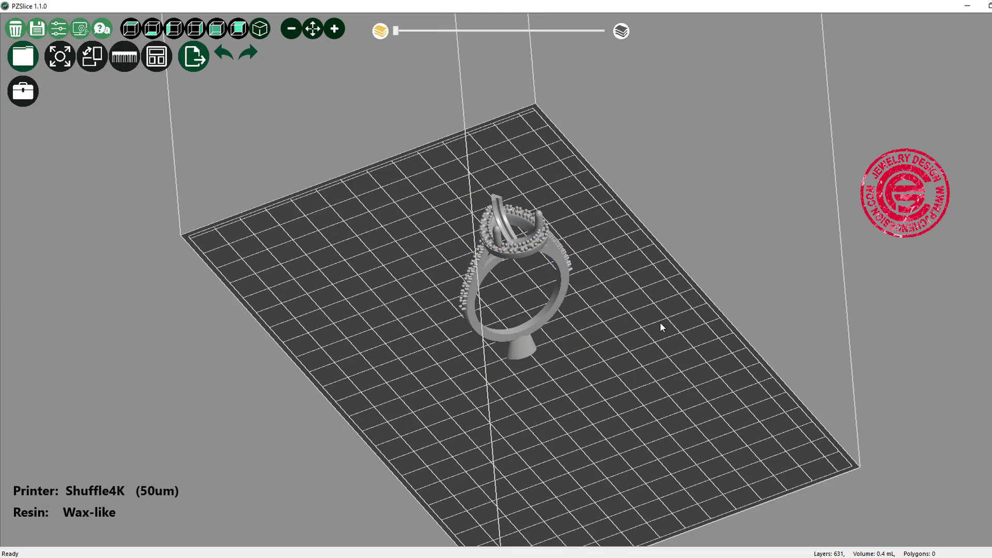
left_click(564, 262)
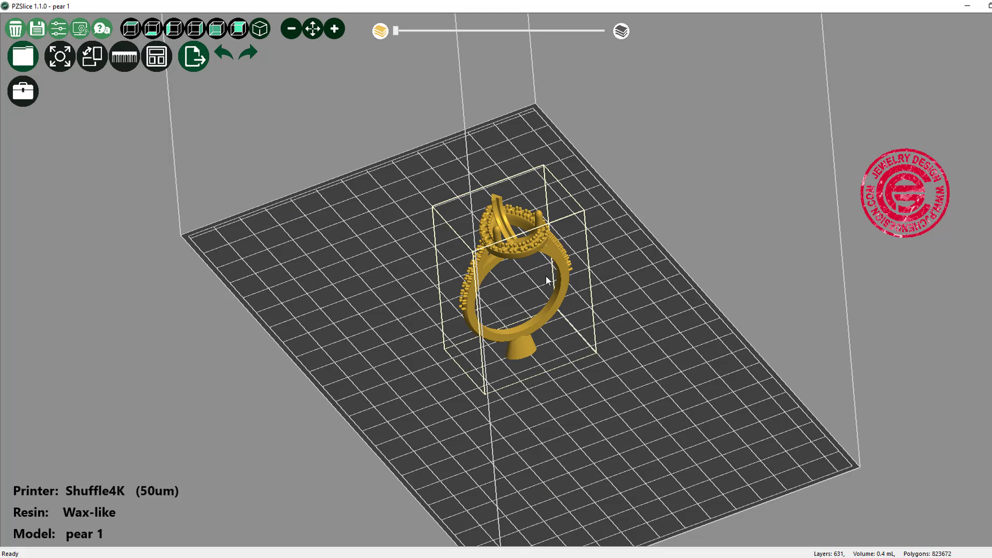
mouse_move(825, 335)
right_mouse_down()
mouse_move(851, 323)
mouse_move(808, 344)
right_mouse_up()
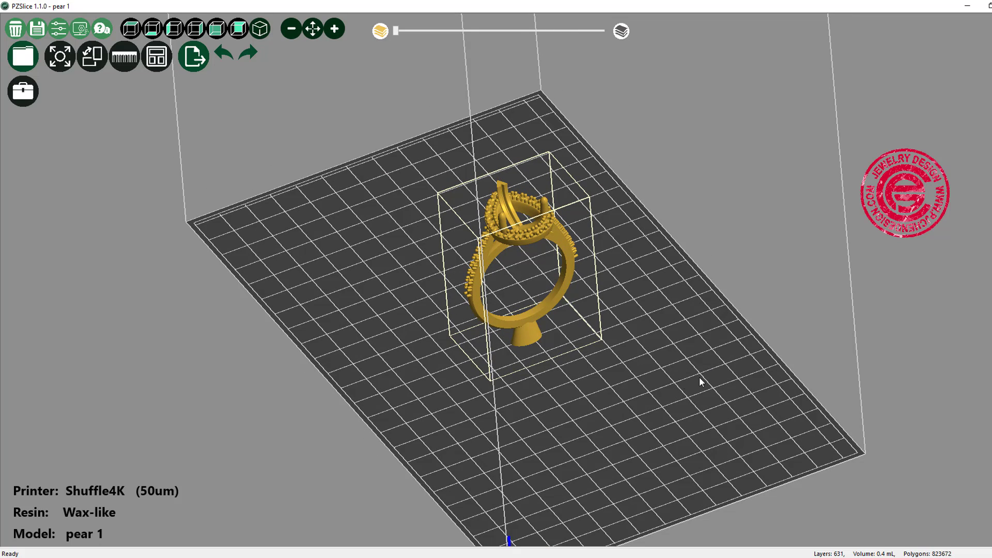
left_click(698, 414)
left_click_drag(695, 394, 541, 346)
scroll(632, 370, "down", 3)
scroll(551, 329, "up", 5)
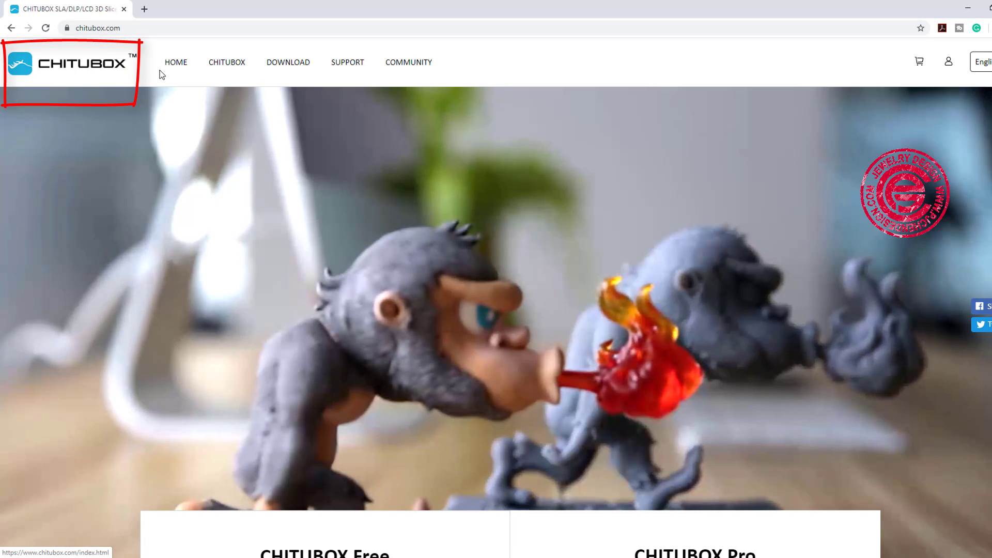
Step: Show the CHITUBOX Free option under chitubox.com's DOWNLOAD menu
mouse_move(295, 66)
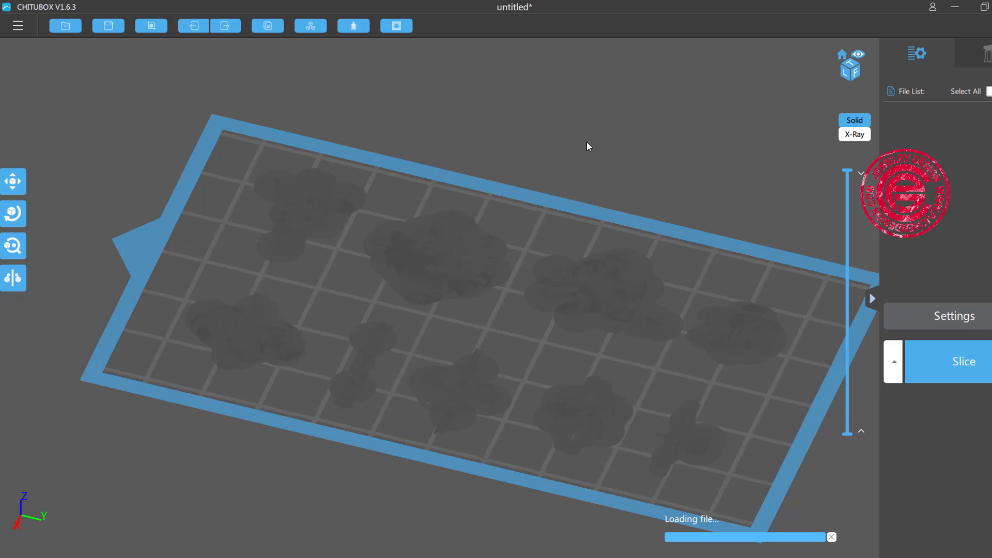
Step: Delete all the test rings and orbit the now-empty build plate
right_click_drag(586, 253, 619, 234)
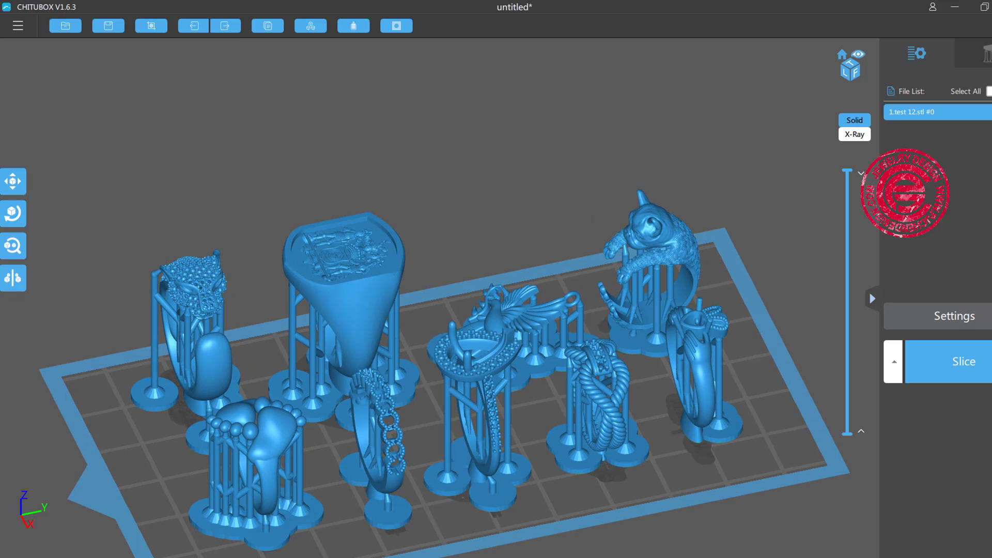
key("Delete")
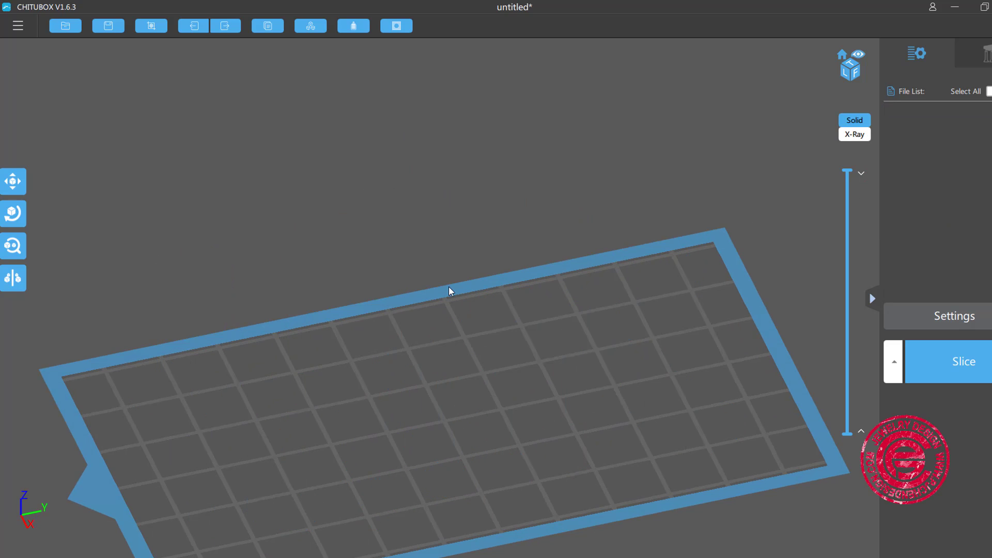
right_click_drag(447, 286, 538, 351)
Step: Open Settings and start adding a new printer, then cancel it
left_click(922, 317)
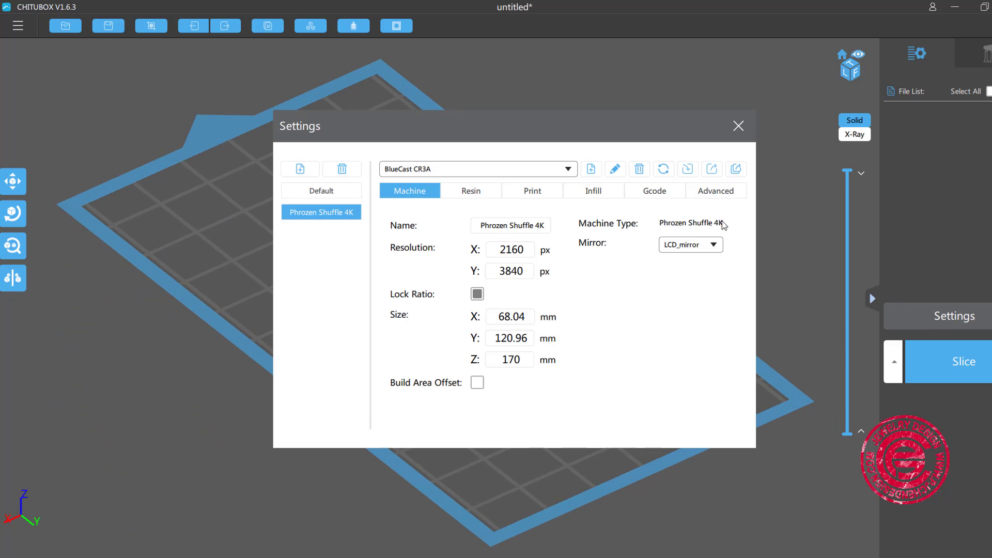
left_click(295, 171)
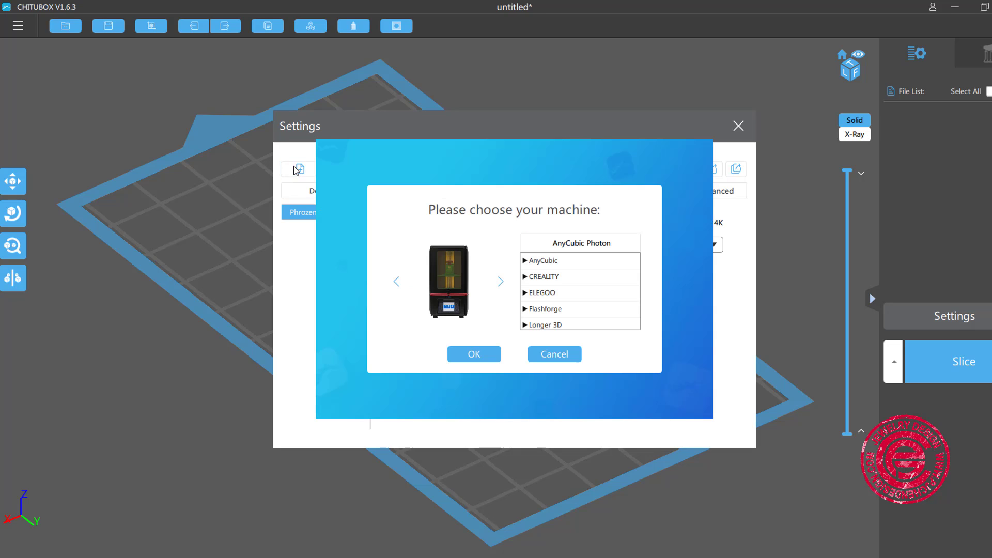
scroll(567, 275, "down", 6)
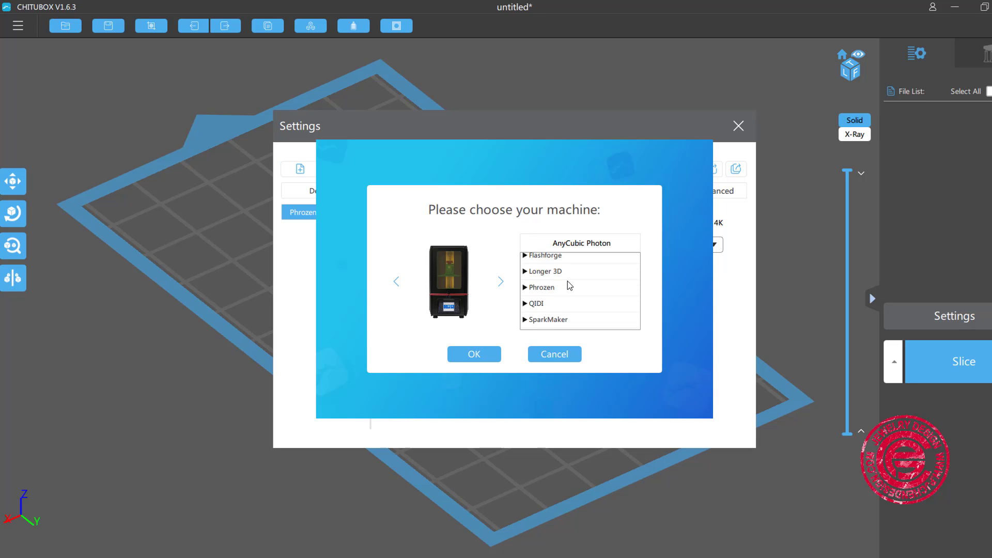
scroll(565, 290, "up", 6)
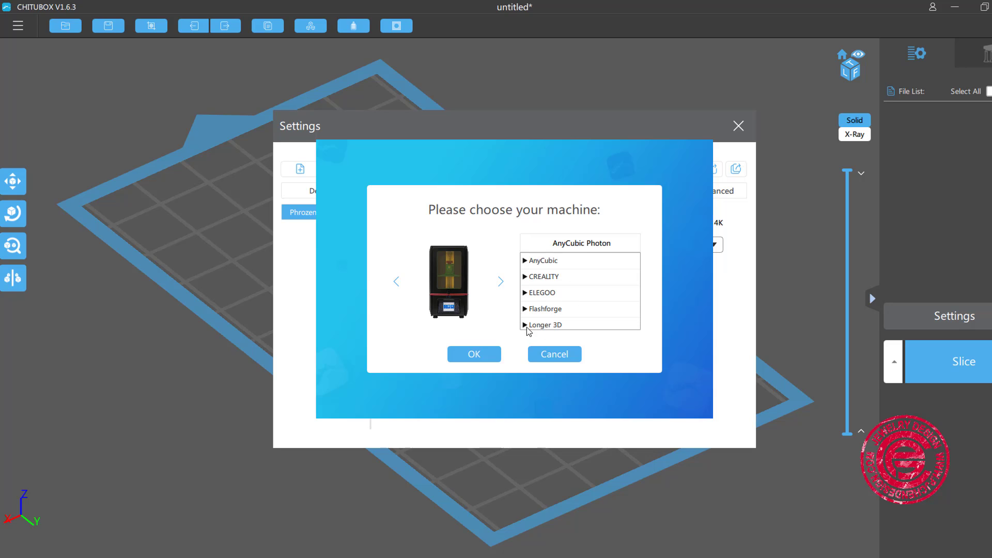
left_click(555, 354)
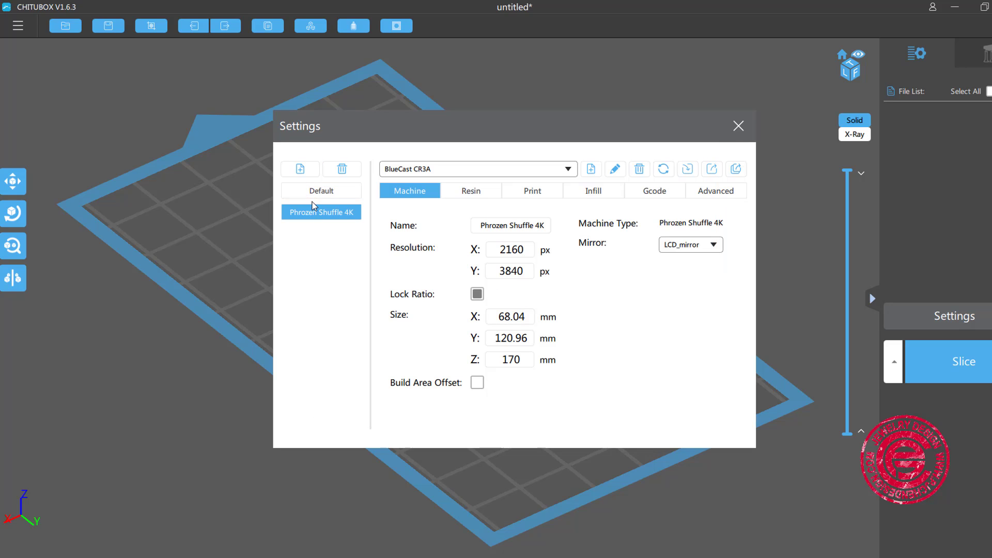
Step: Check the Resin and Print tabs and select the 'wax like 50um' profile
left_click(467, 195)
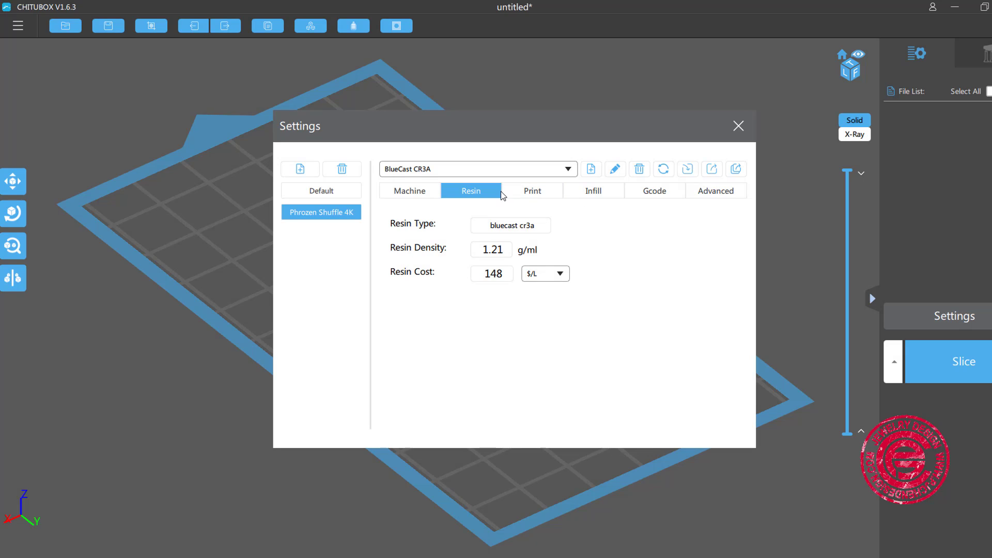
left_click(526, 193)
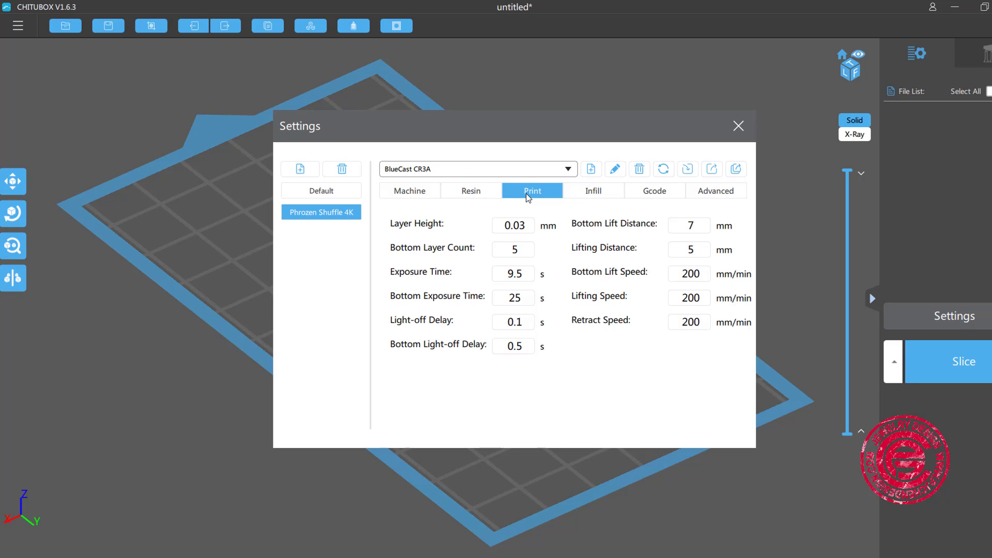
left_click(526, 171)
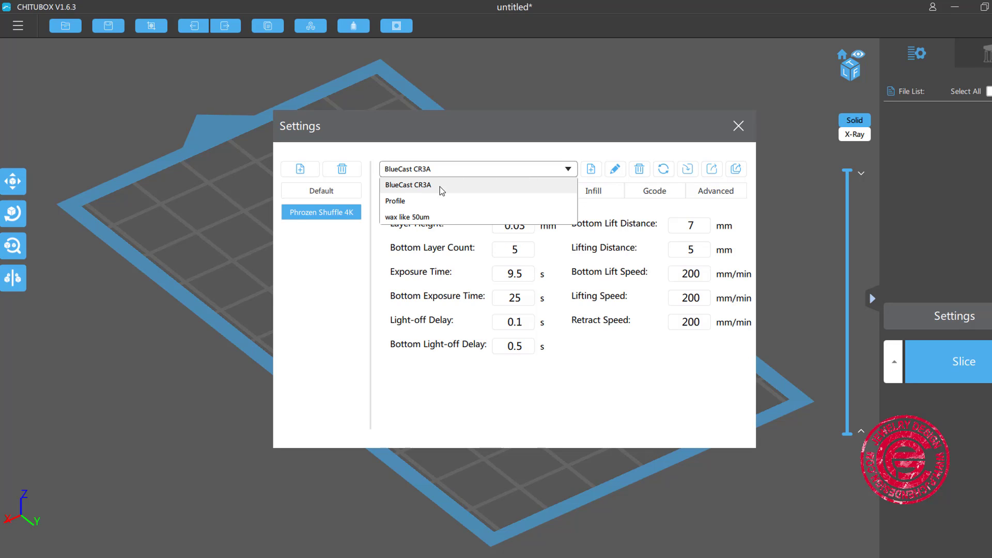
left_click(433, 217)
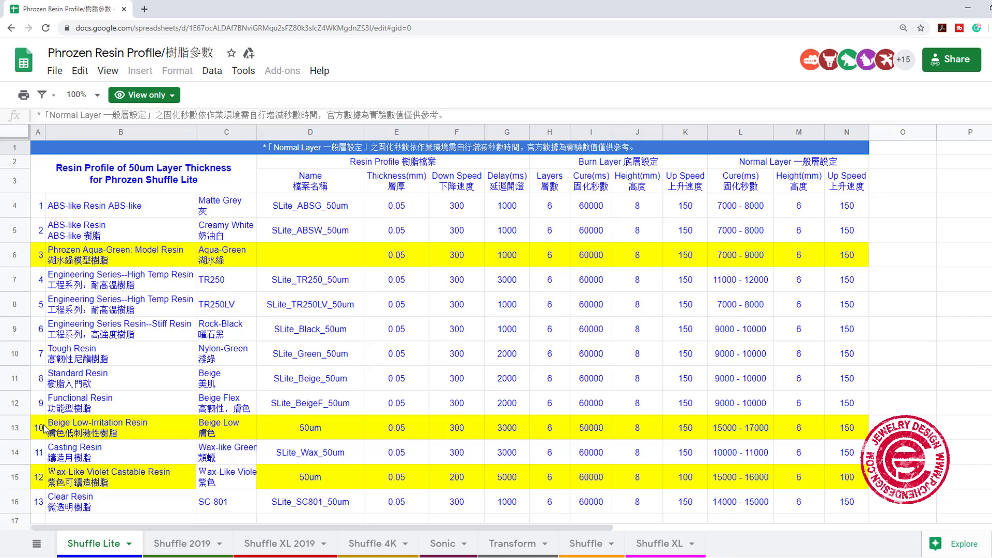
Step: Compare the Casting Resin and Wax-Like Violet Castable Resin rows, then return to CHITUBOX
left_click(11, 454)
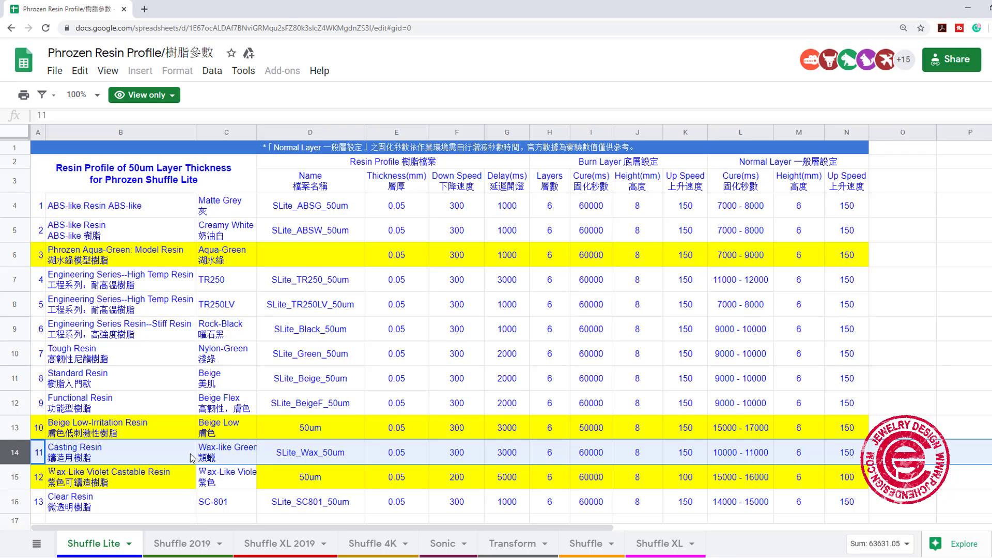
left_click(10, 478)
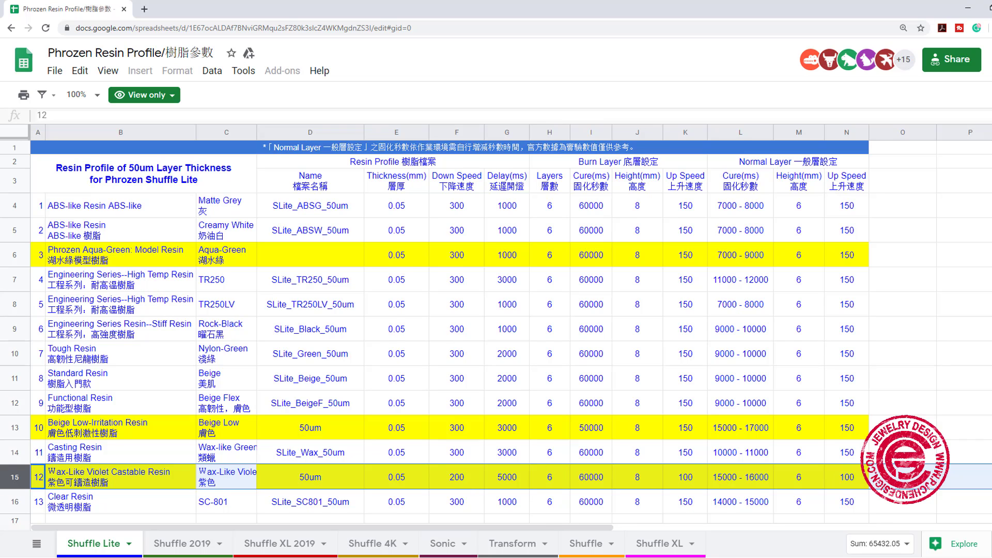
key("alt+Tab")
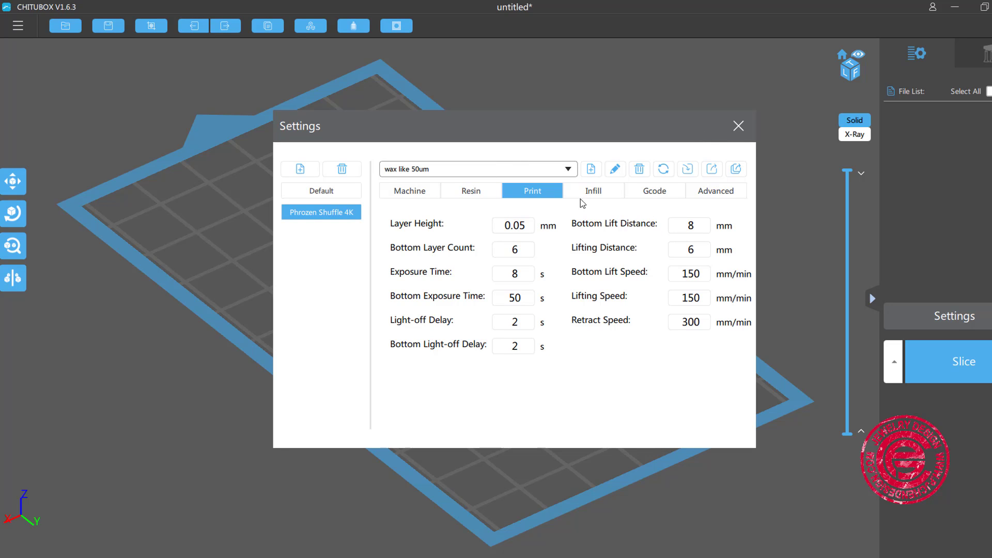
Step: Close Settings and load the claddagh ring onto the empty build plate
left_click(738, 126)
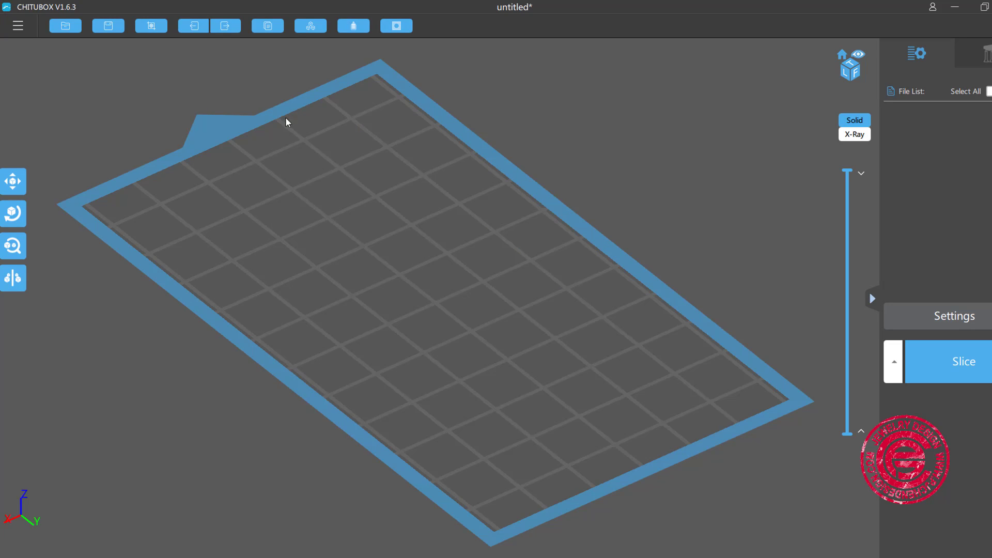
scroll(418, 246, "down", 3)
left_click_drag(419, 247, 476, 288)
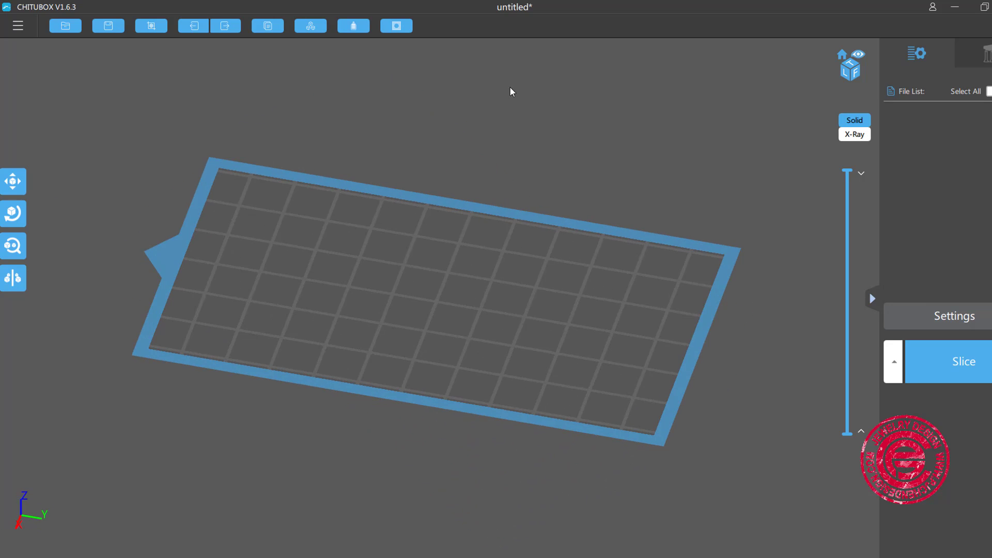
left_click(67, 25)
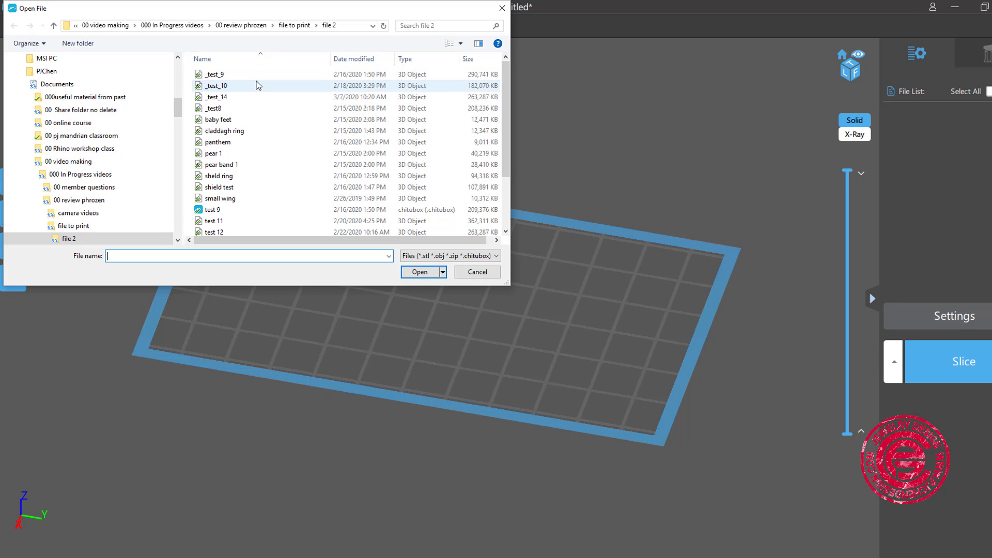
left_click(264, 129)
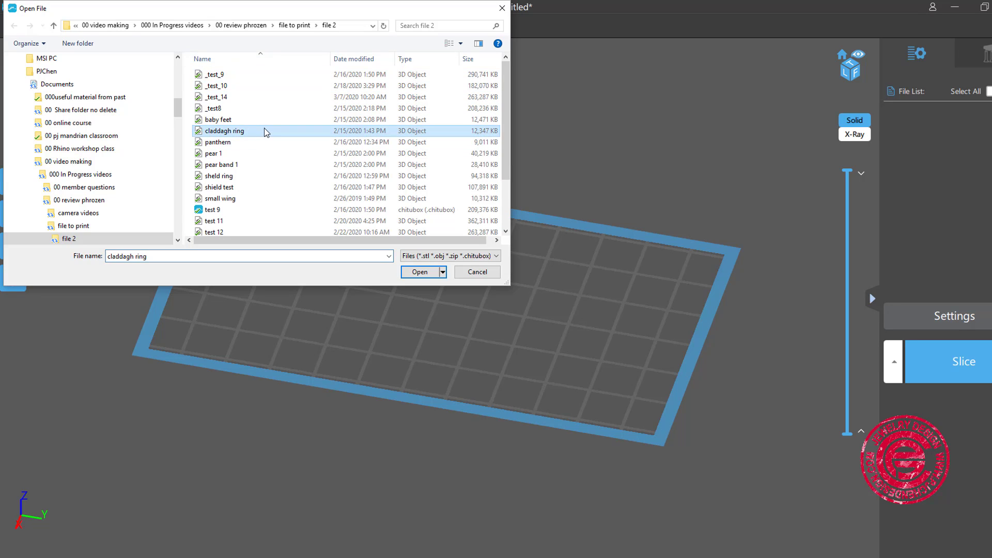
left_click(419, 272)
right_click_drag(475, 308, 538, 322)
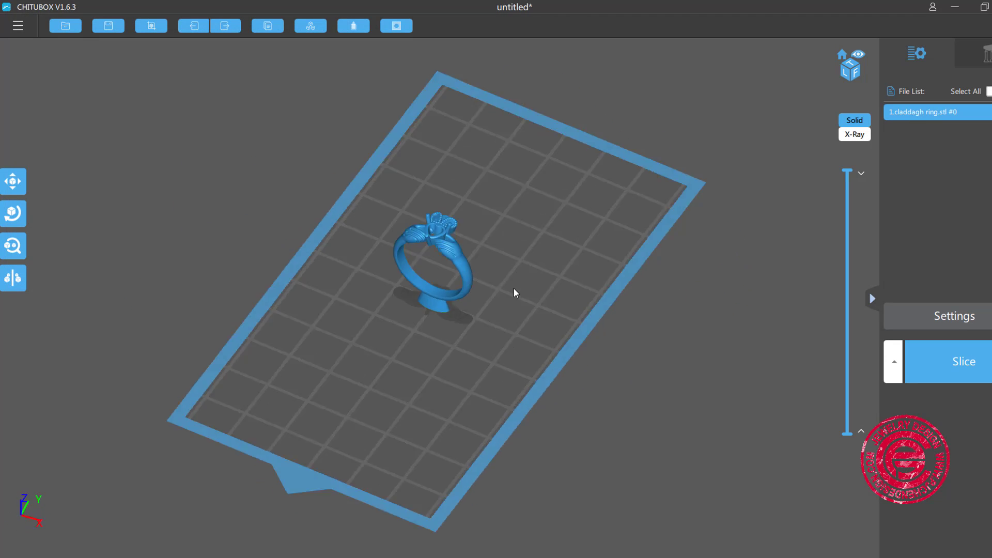
left_click_drag(515, 292, 376, 278)
Step: Load pear 1 and pear band 1 together beside the claddagh ring
left_click(63, 27)
left_click(259, 154)
left_click(258, 165, "ctrl")
left_click(419, 273)
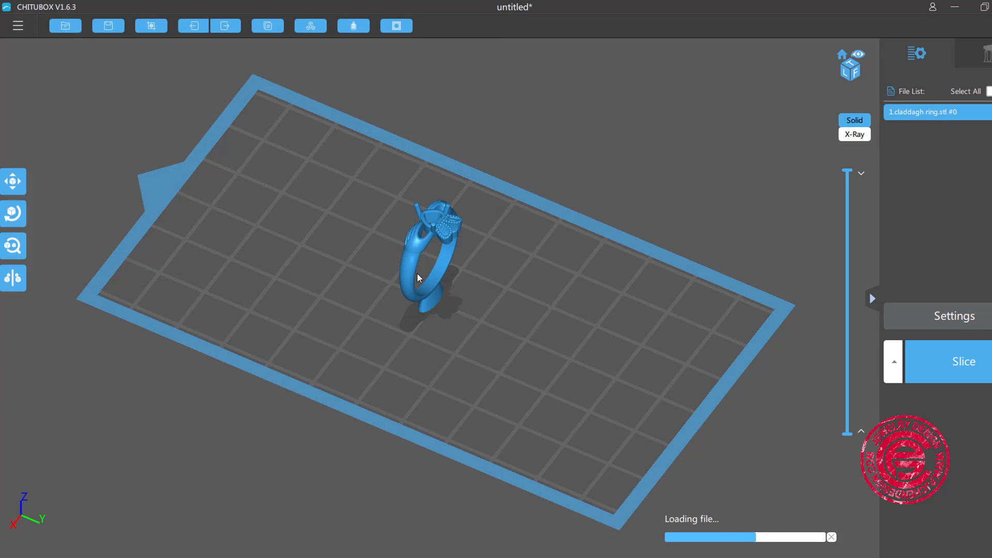
mouse_move(448, 312)
left_mouse_down()
mouse_move(497, 273)
mouse_move(472, 293)
mouse_move(459, 288)
mouse_move(500, 289)
mouse_move(445, 295)
left_mouse_up()
Step: Turn the view so the four rings, including panthern, face forward, and show Support settings
left_click(379, 314)
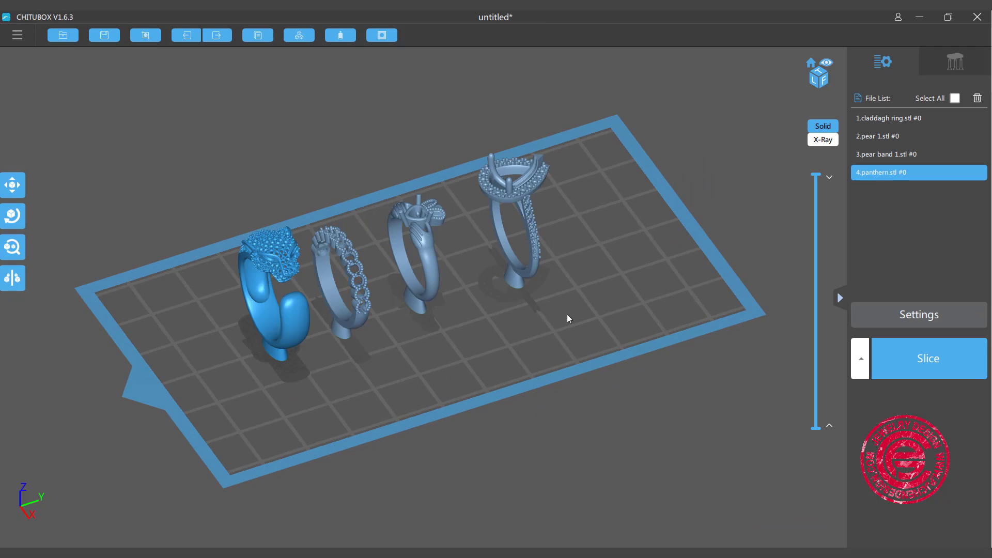
left_click_drag(567, 315, 364, 371)
scroll(529, 290, "up", 3)
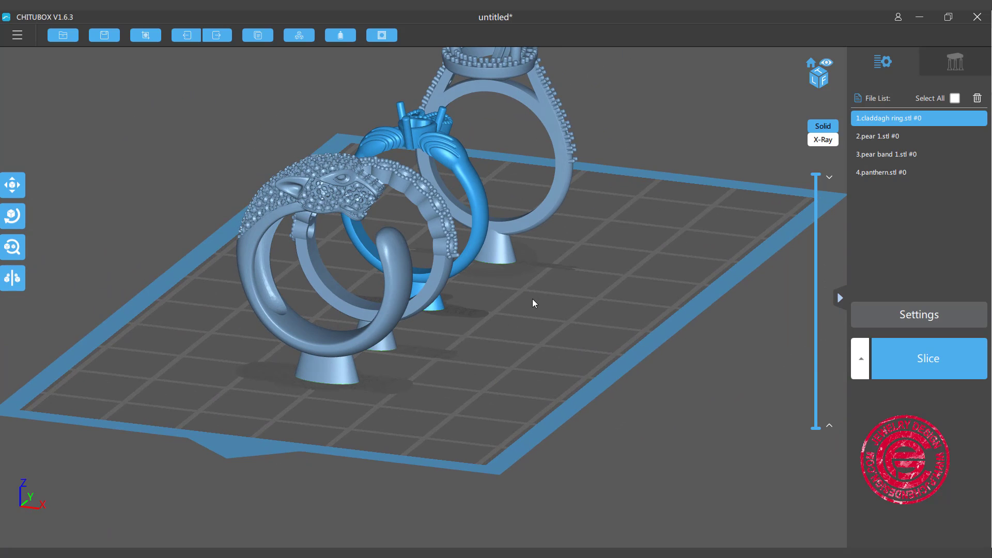
left_click_drag(571, 259, 486, 265)
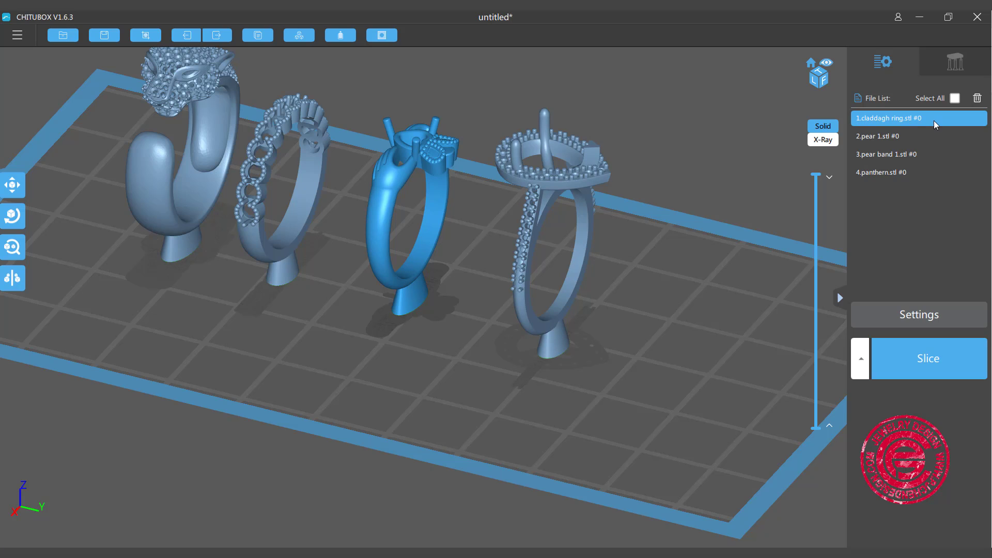
left_click(952, 62)
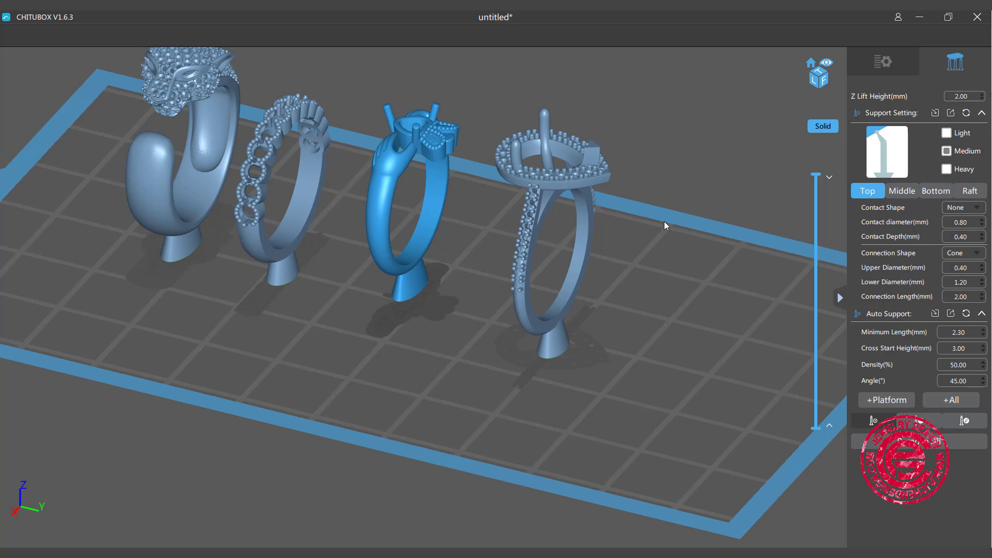
Step: Select the prong-topped ring, enter Z Lift Height 0, and check the Medium support preset
left_click_drag(565, 269, 565, 247)
left_click(565, 246)
scroll(419, 294, "up", 5)
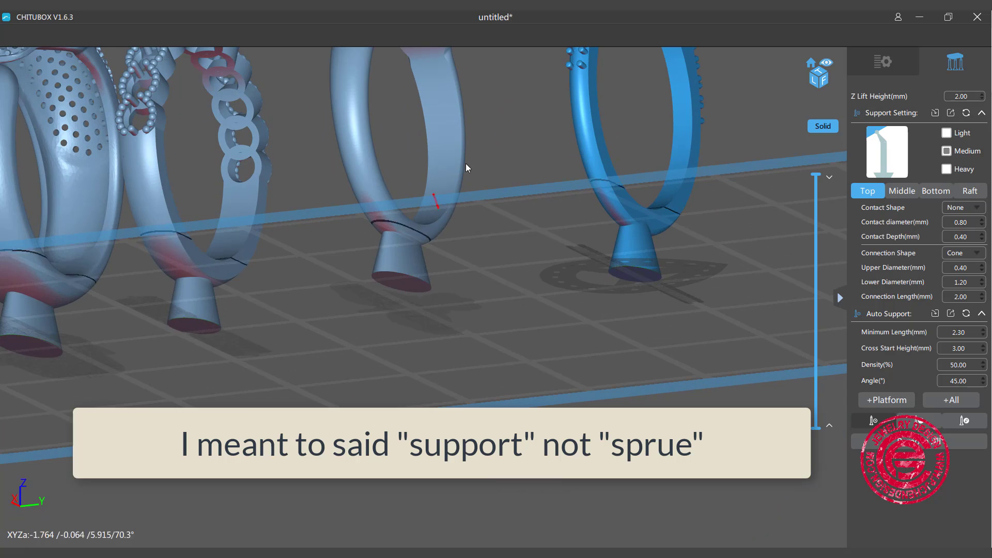
mouse_move(466, 162)
left_mouse_down()
mouse_move(464, 238)
mouse_move(516, 196)
left_mouse_up()
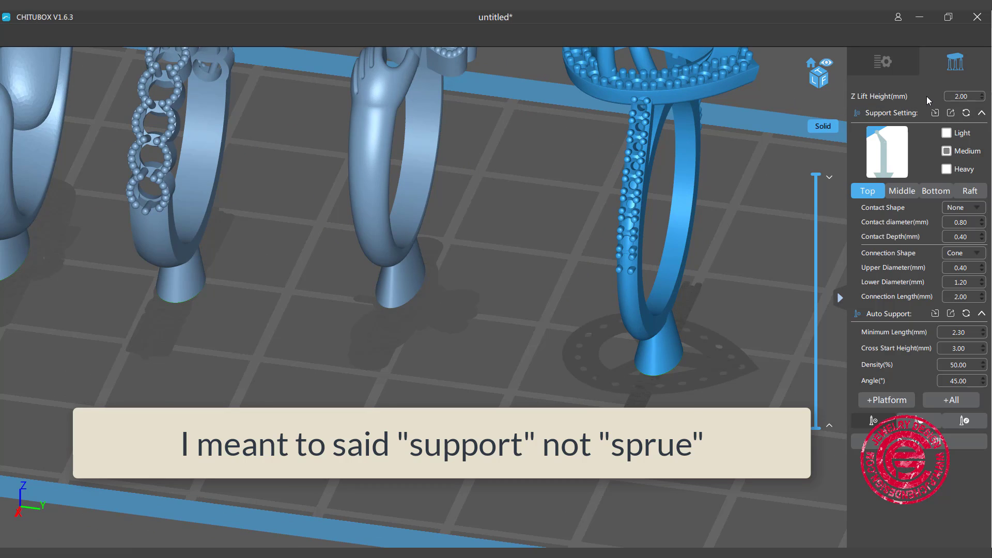
type("0")
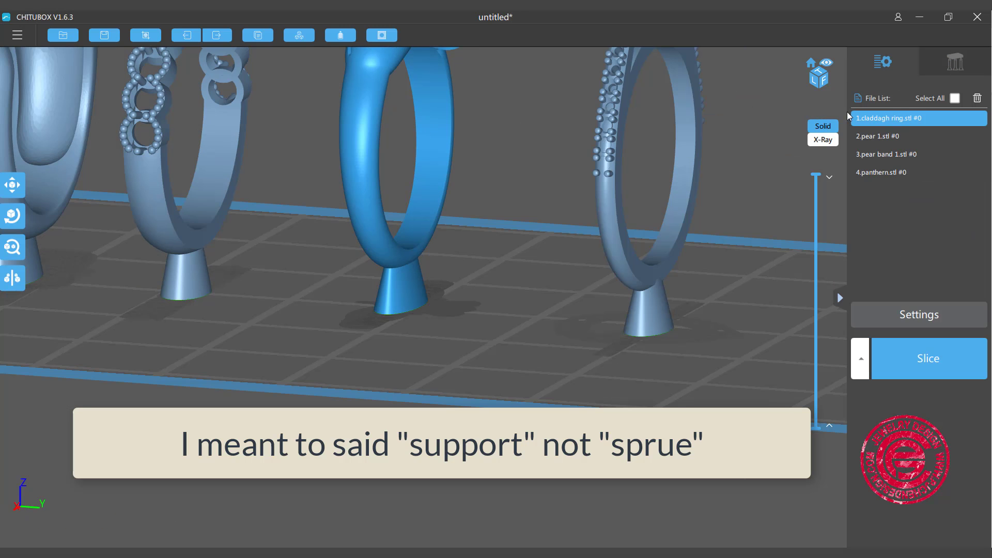
left_click_drag(494, 177, 495, 155)
left_click(954, 63)
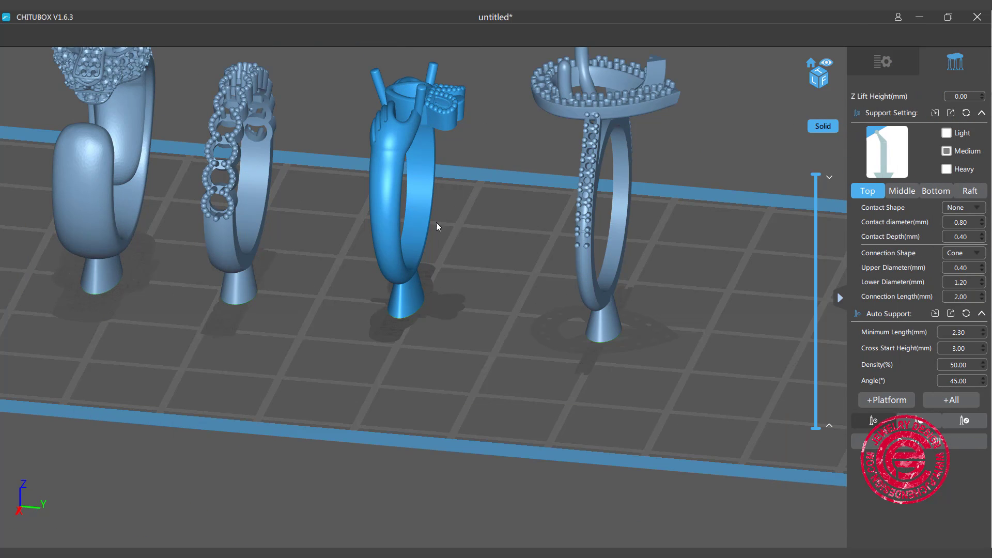
Step: Add manual supports to the prong ring's band, lower-left edge, underside and left side
left_click_drag(433, 239, 478, 165)
scroll(479, 237, "up", 2)
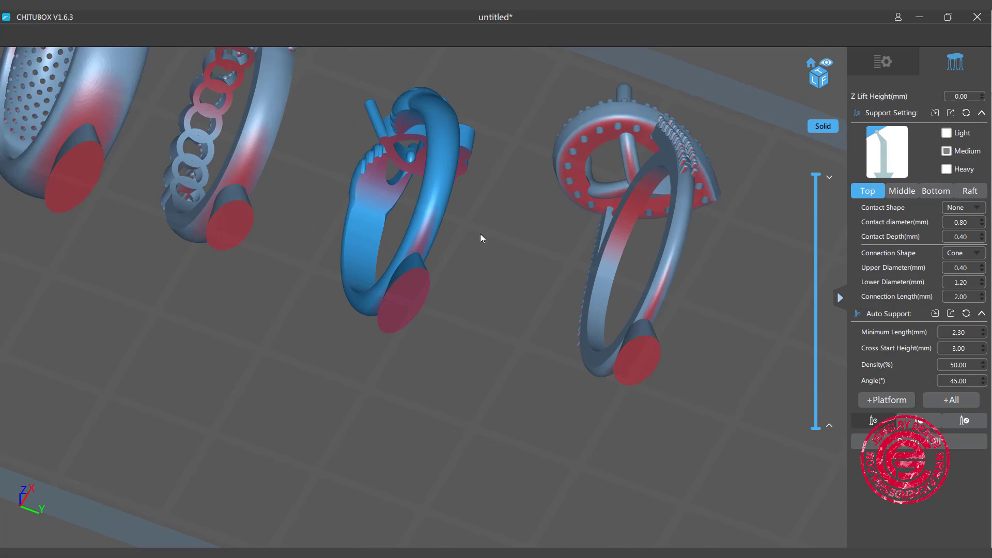
left_click_drag(479, 236, 512, 144)
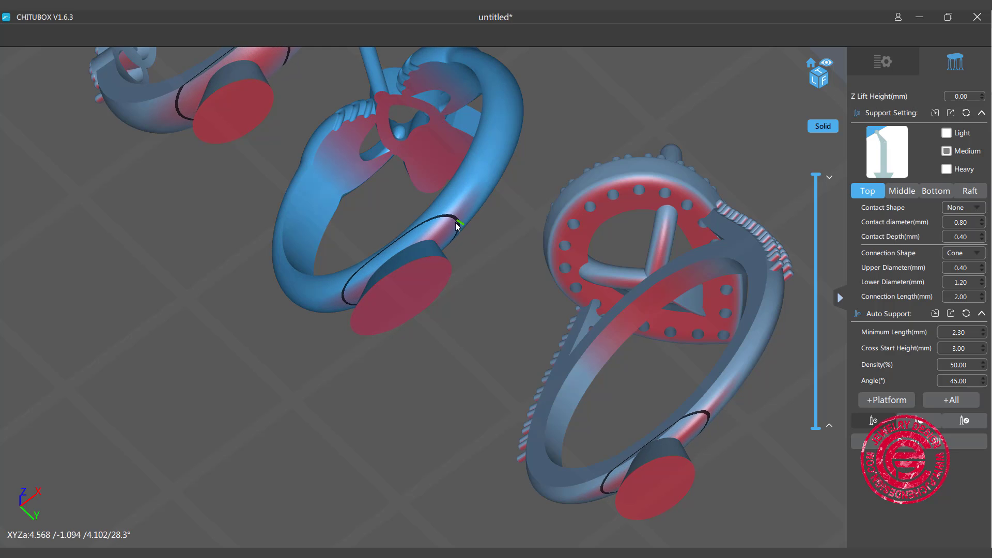
left_click(457, 221)
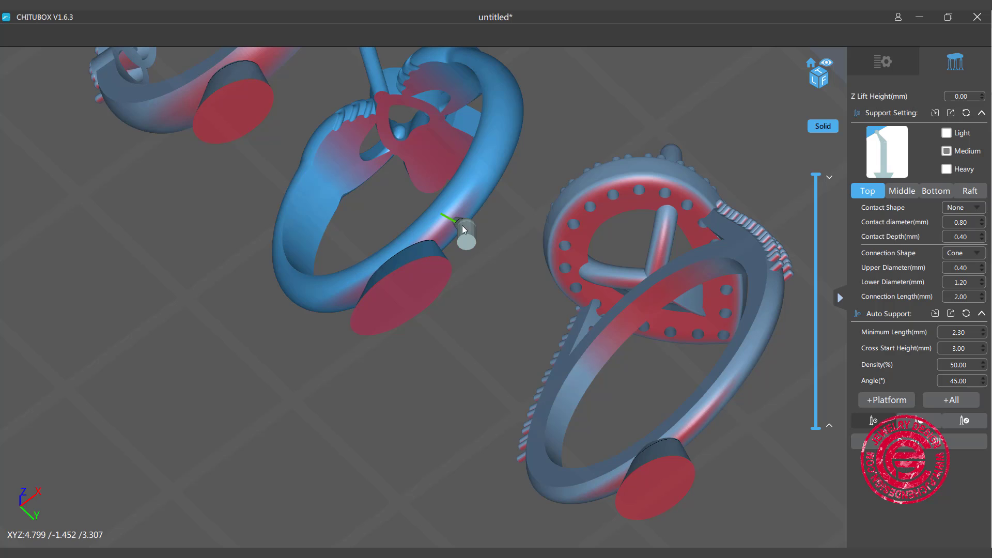
right_click_drag(384, 271, 357, 266)
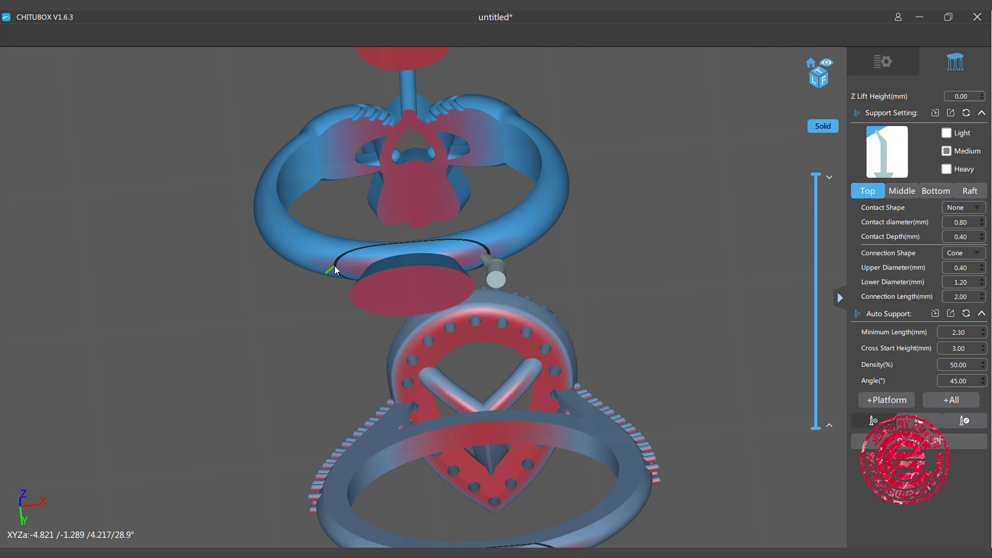
left_click(334, 265)
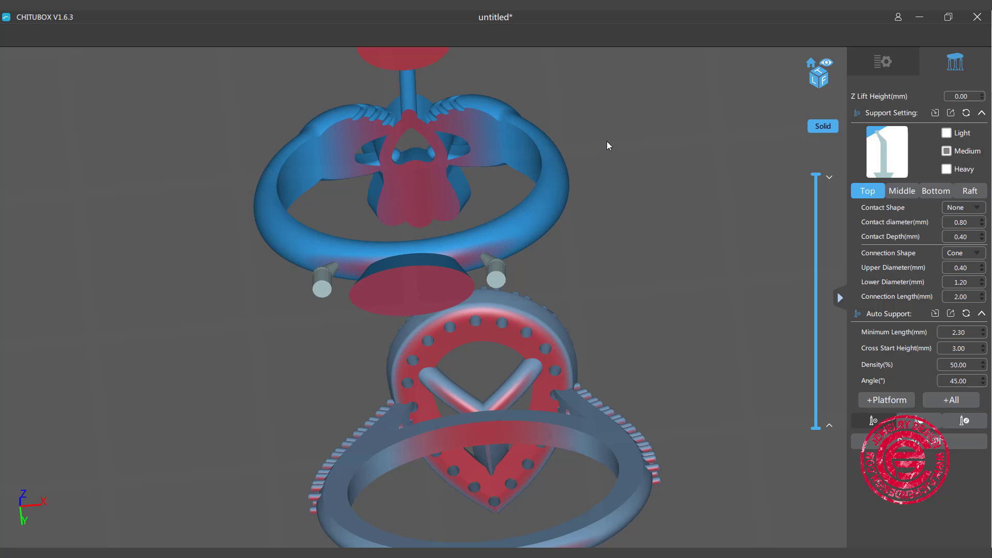
right_click_drag(607, 139, 469, 128)
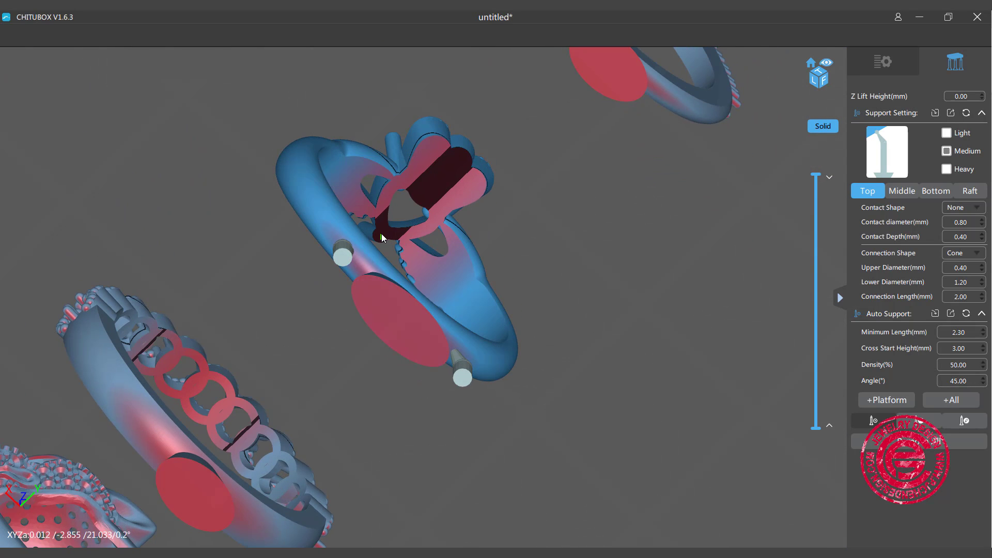
right_click_drag(381, 233, 568, 235)
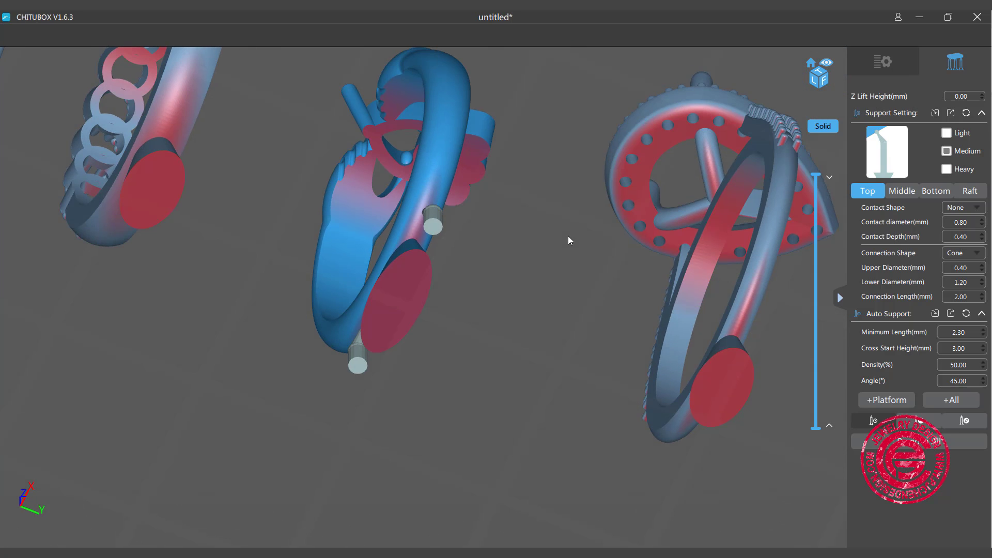
left_click(368, 133)
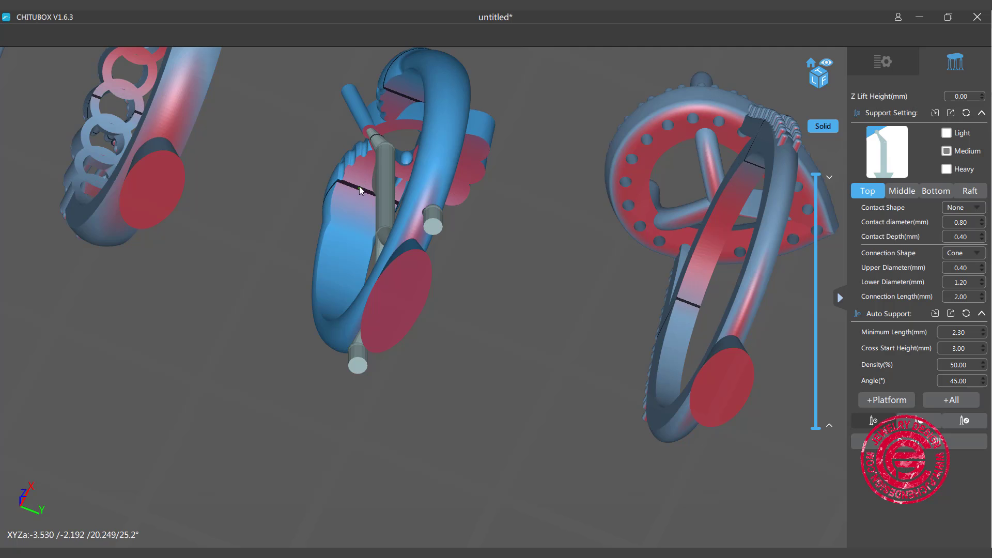
left_click(361, 212)
Step: Add more pillars under the prong ring's right side, red face and left side
right_click_drag(402, 187, 465, 183)
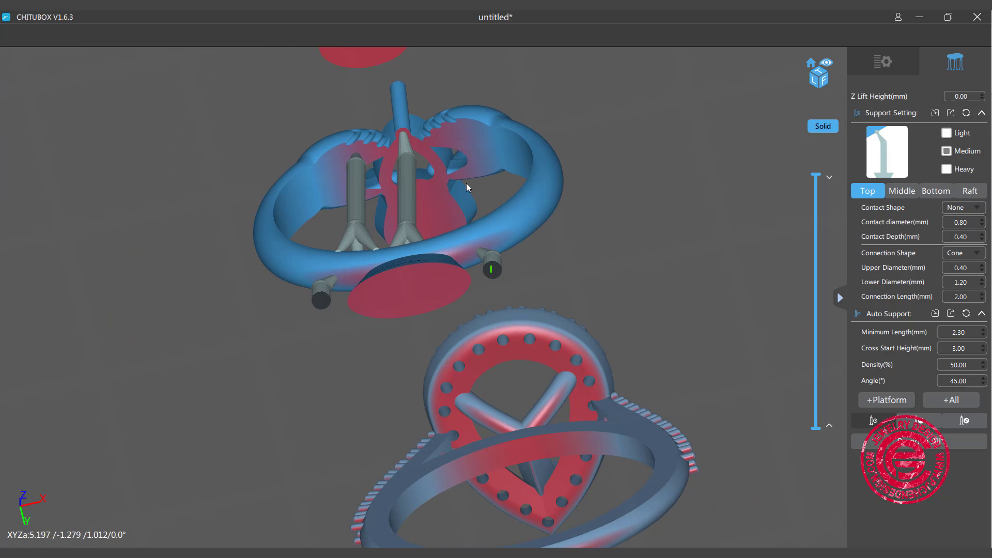
left_click(459, 131)
right_click_drag(464, 137, 472, 163)
left_click(411, 127)
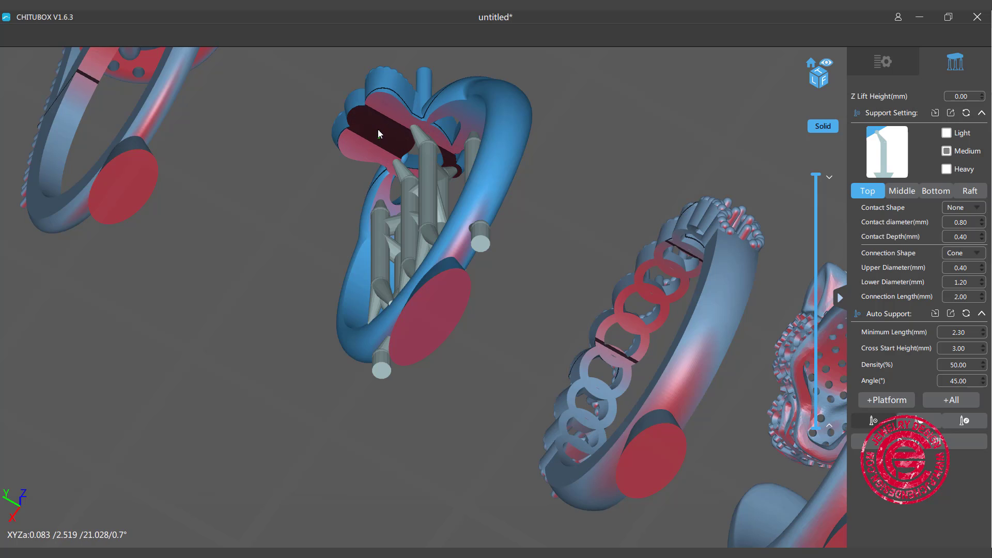
left_click(378, 130)
left_click(382, 101)
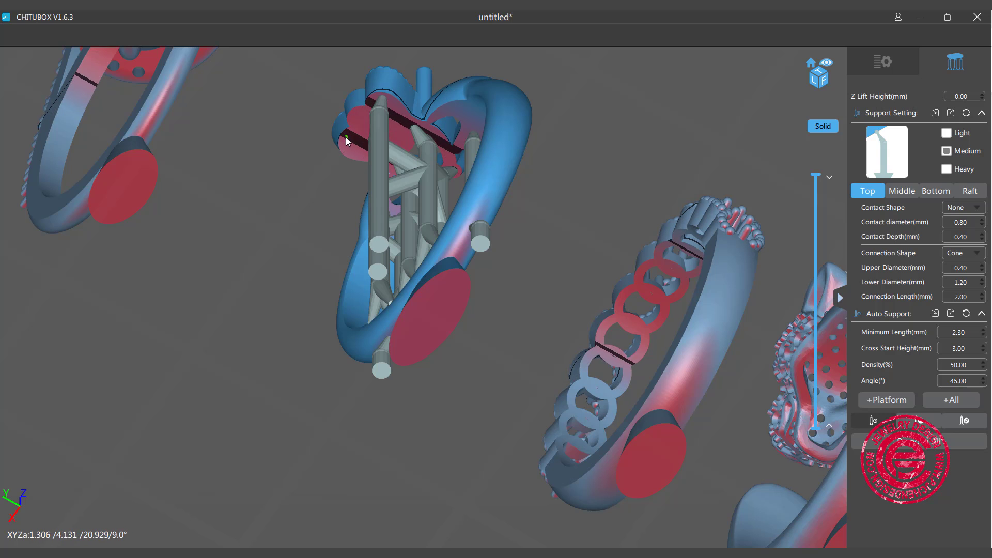
left_click(345, 142)
right_click_drag(366, 119, 467, 98)
scroll(365, 187, "down", 3)
scroll(487, 202, "up", 3)
Step: Select the halo ring and place its first two supports, one with a base disc
scroll(310, 191, "up", 3)
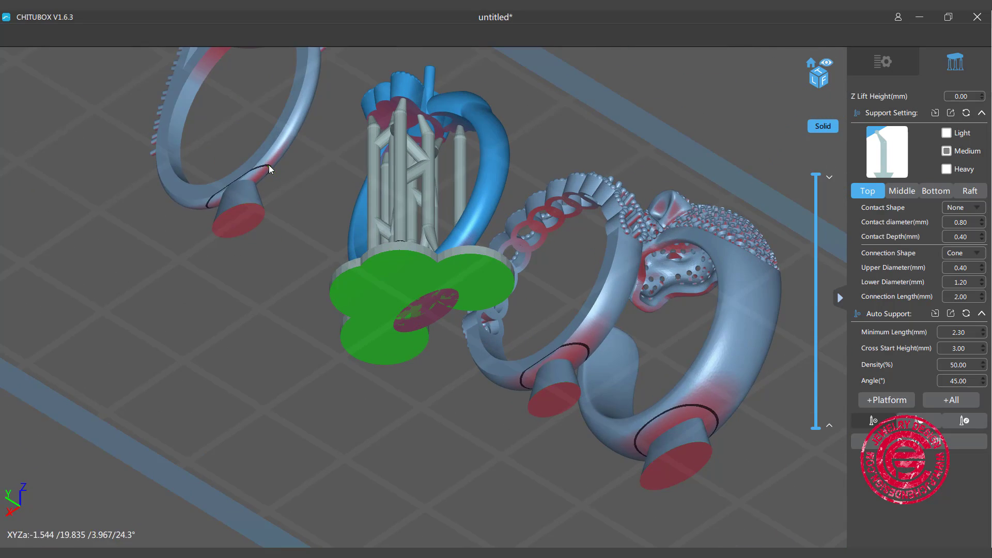
left_click(268, 165)
left_click(208, 204)
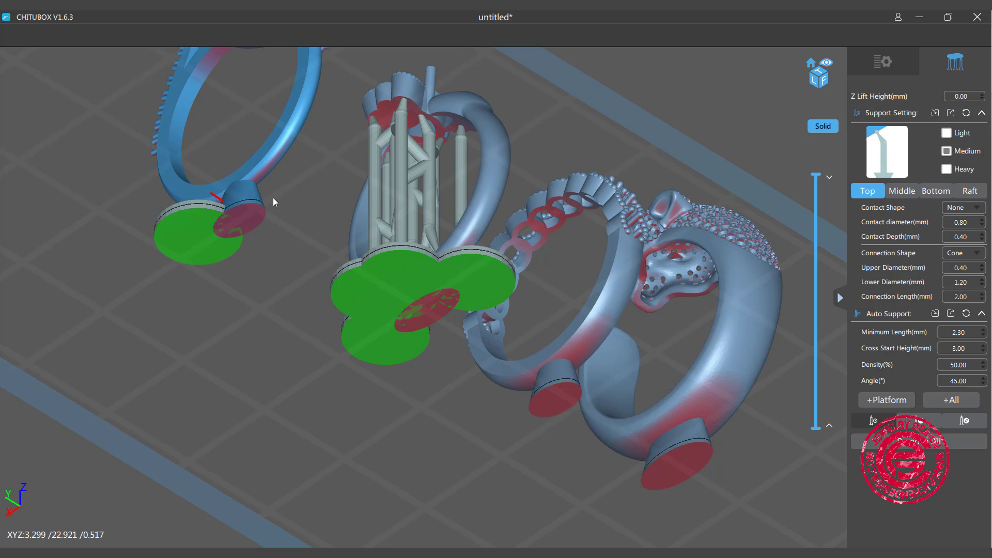
left_click(268, 170)
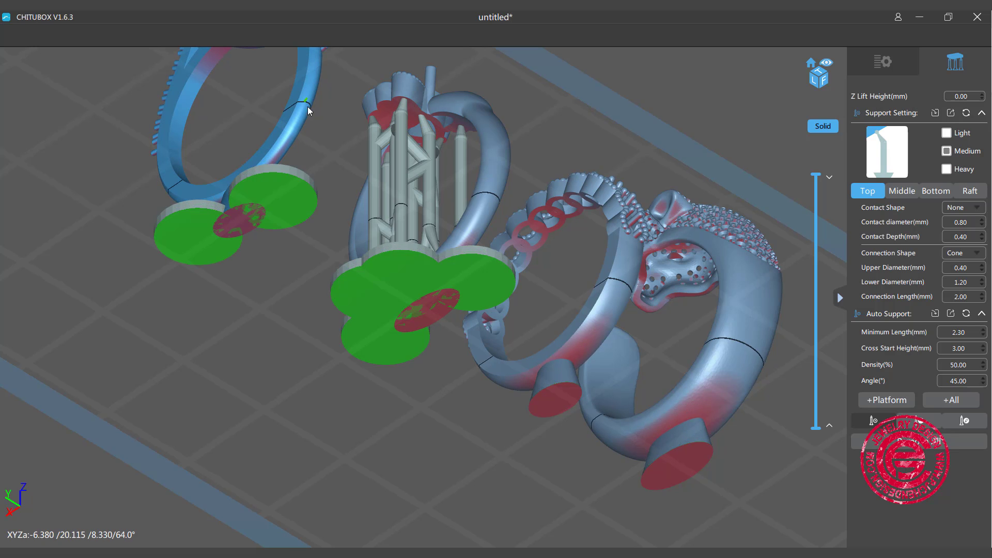
right_click_drag(309, 110, 352, 230)
scroll(294, 133, "up", 3)
scroll(296, 131, "down", 1)
Step: Add six more support pillars under the halo ring, including one on its inner face
left_click(286, 172)
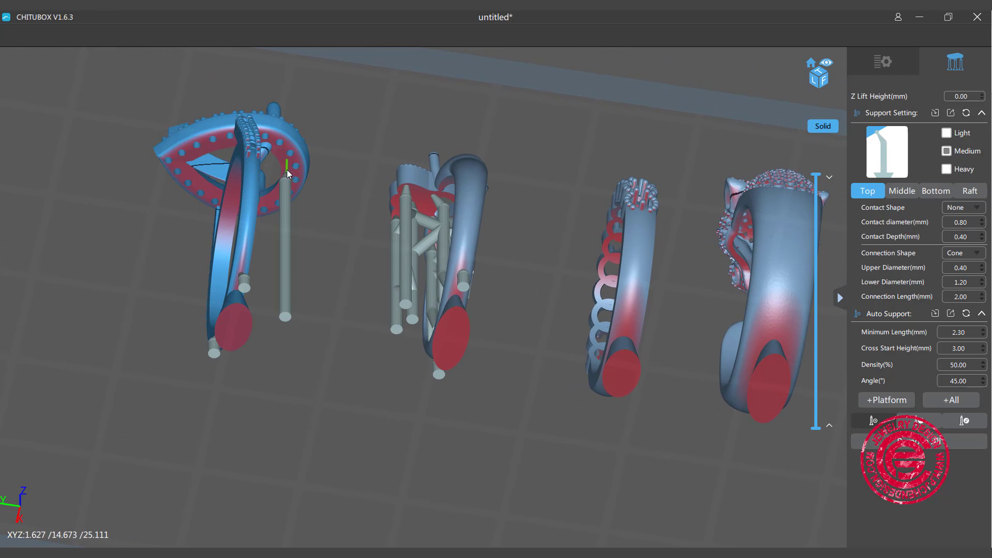
left_click(291, 141)
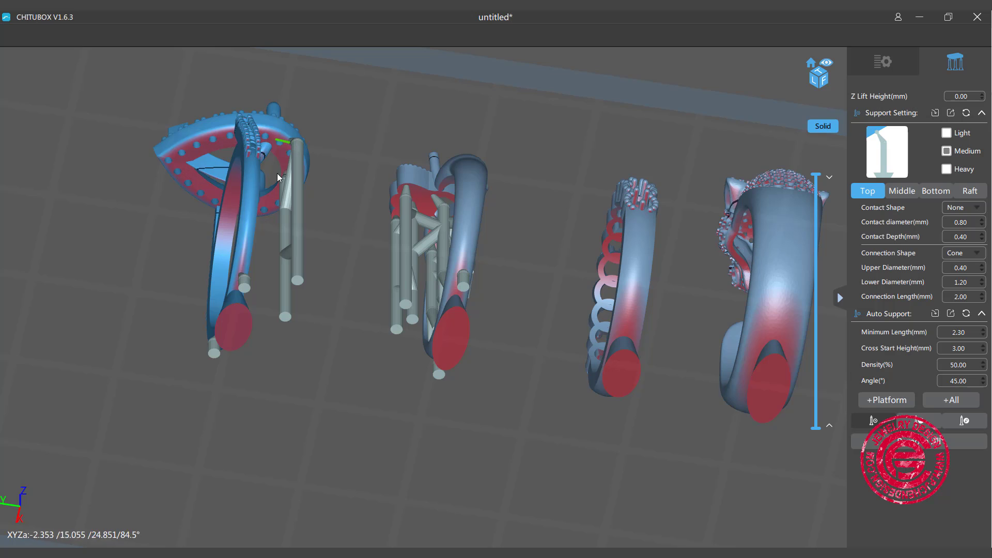
left_click(272, 210)
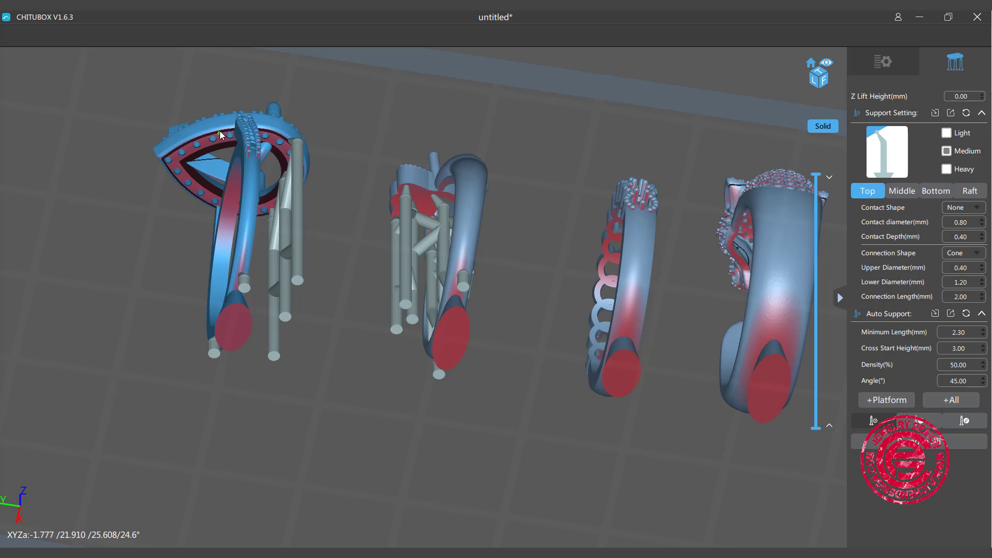
left_click(220, 129)
right_click_drag(209, 167, 320, 124)
left_click(363, 61)
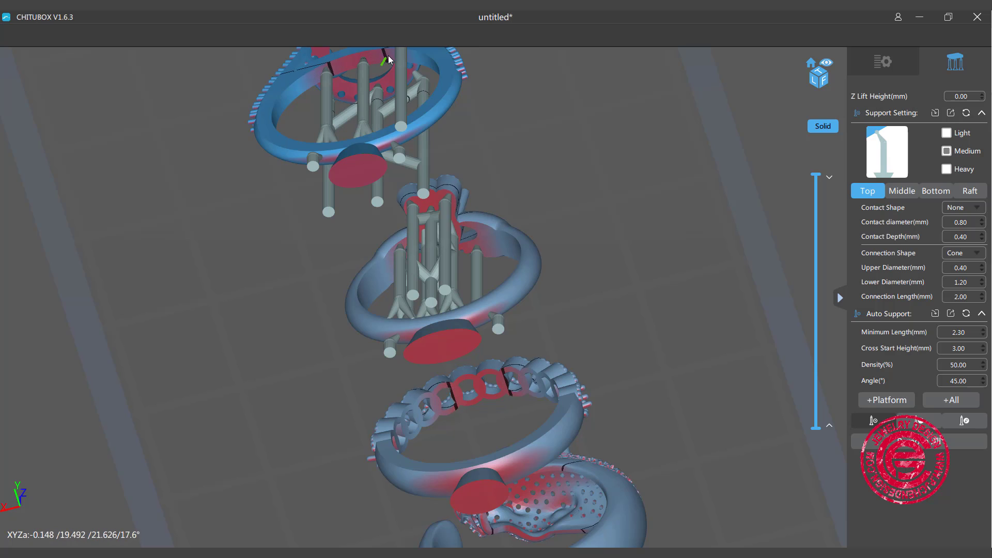
scroll(315, 203, "down", 3)
right_click_drag(390, 53, 316, 182)
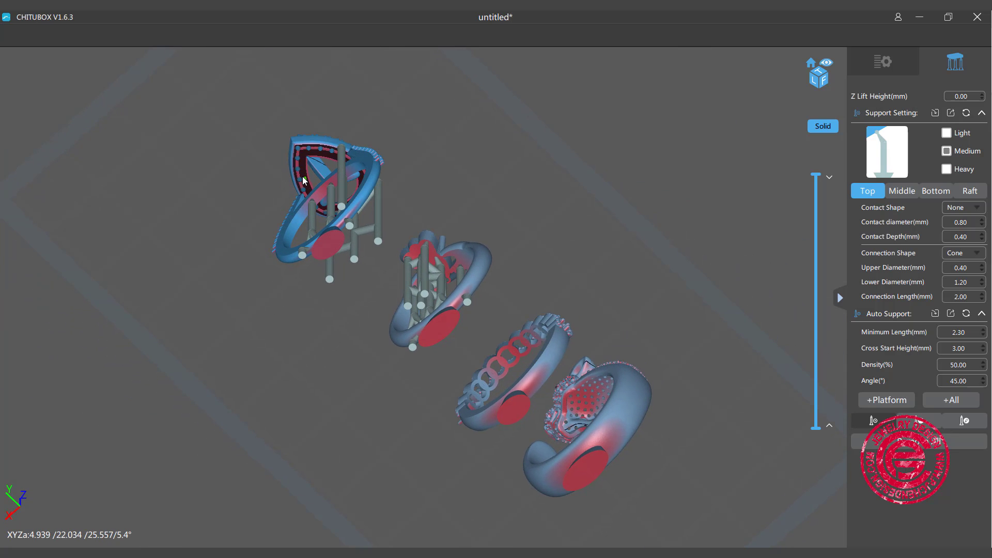
scroll(302, 175, "up", 2)
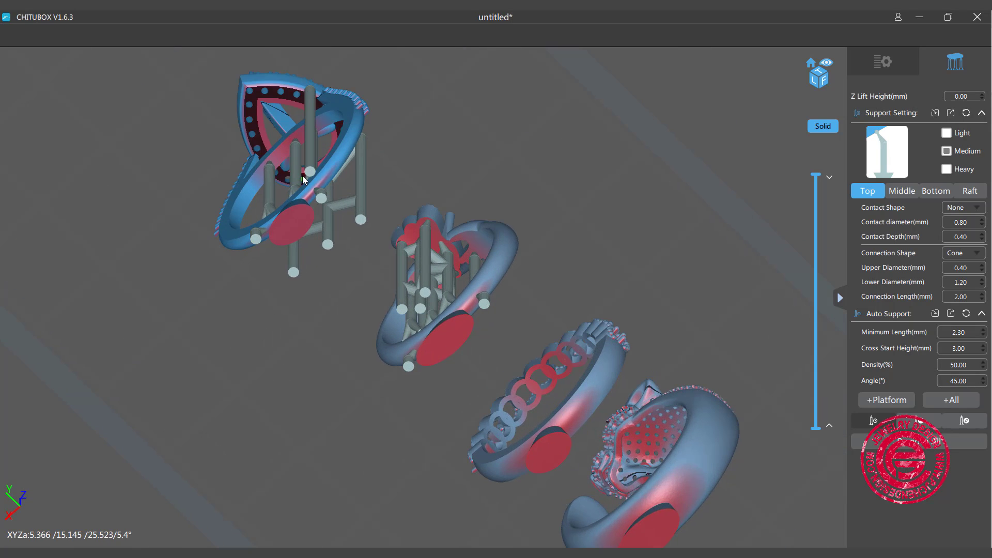
left_click(259, 129)
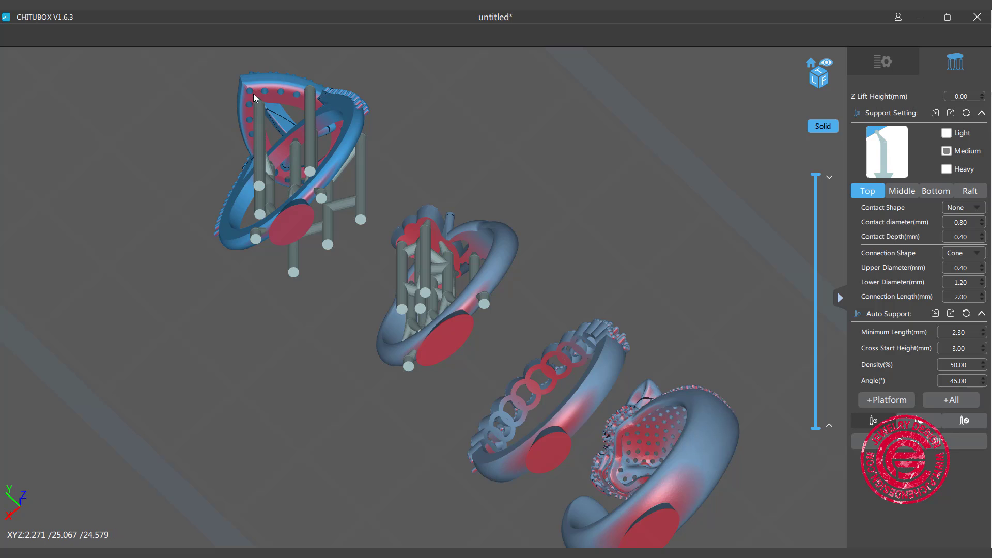
right_click_drag(252, 92, 229, 119)
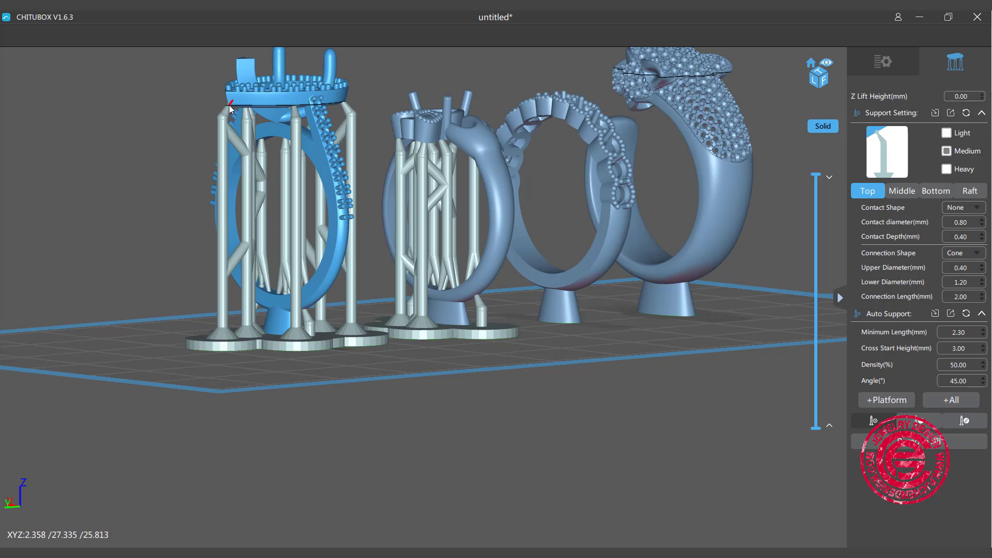
Step: Select the openwork band ring and add five support pillars beneath it
left_click(383, 191)
right_click_drag(382, 191, 581, 252)
left_click(584, 271)
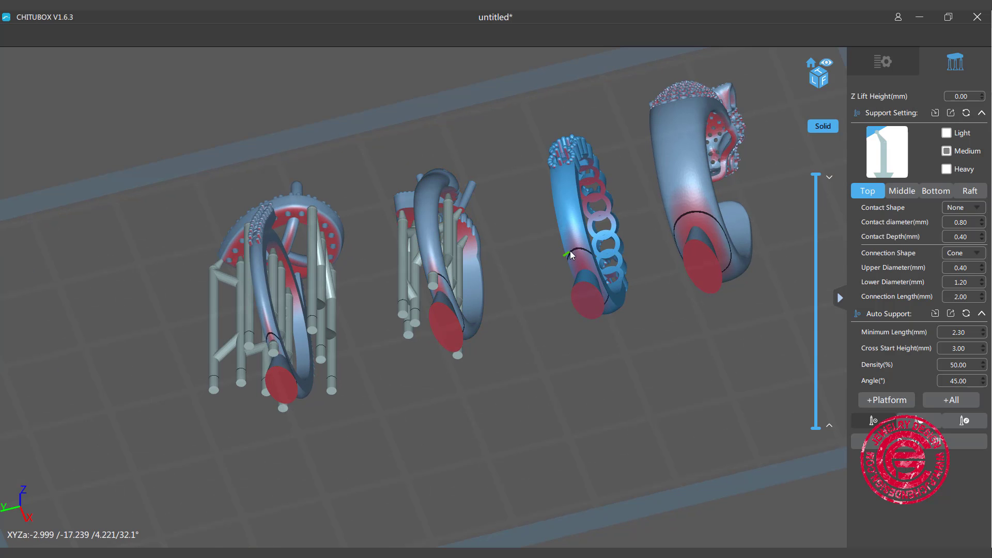
right_click_drag(605, 284, 414, 210)
left_click(502, 181)
scroll(296, 160, "up", 5)
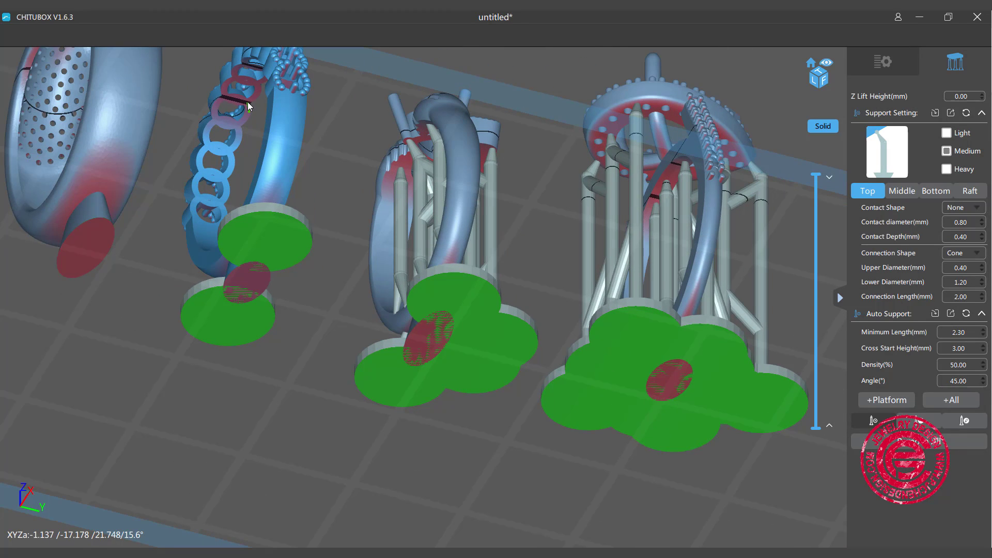
left_click(247, 101)
left_click(224, 95)
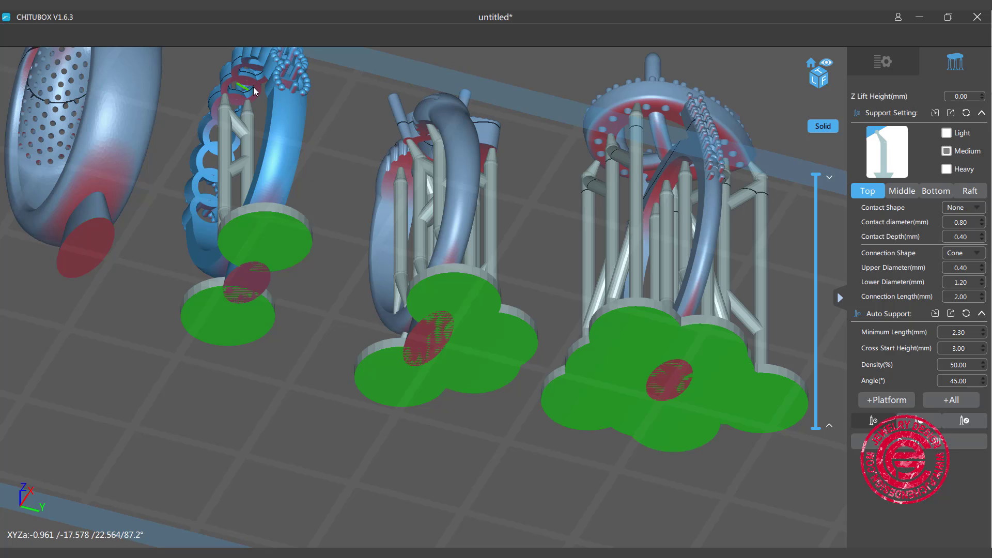
left_click(259, 82)
left_click(235, 78)
right_click_drag(317, 119, 408, 129)
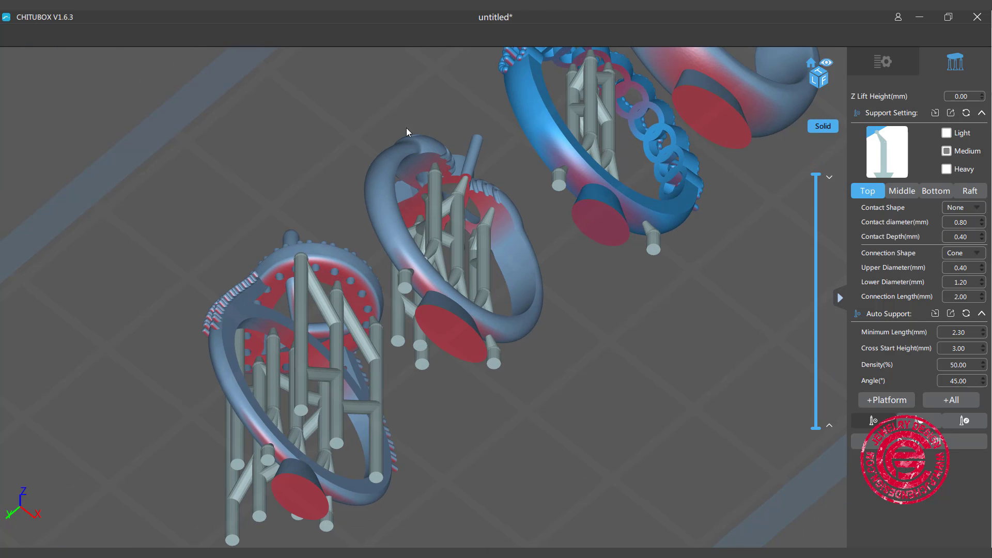
Step: Add a pillar under the top ring and several supports on the left ring, including its inner face
left_click(630, 83)
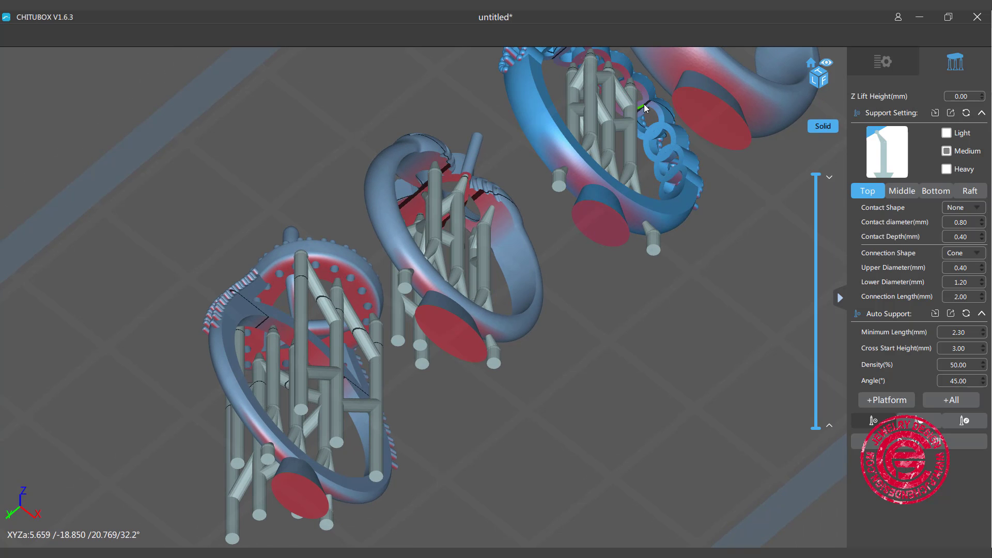
right_click_drag(644, 102, 673, 125)
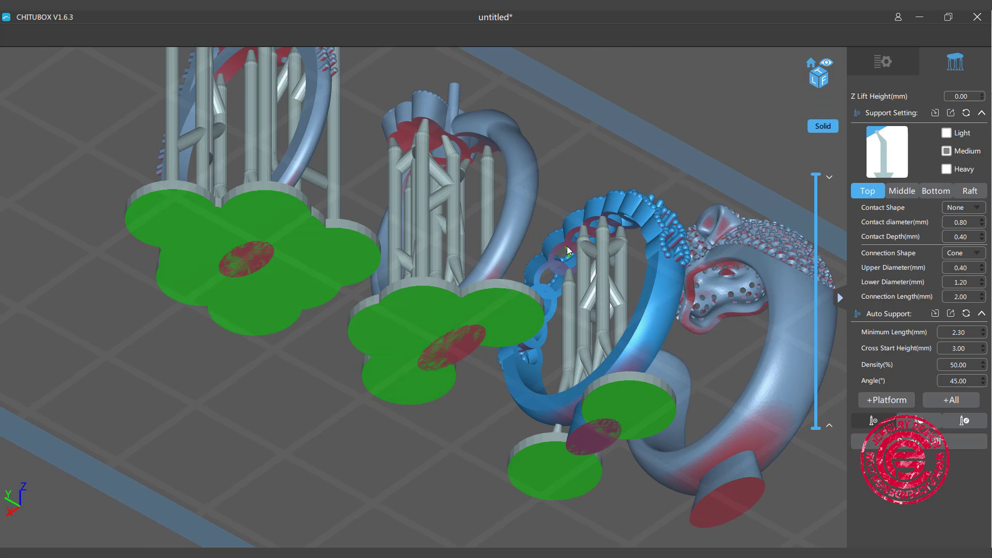
right_click_drag(567, 250, 565, 82)
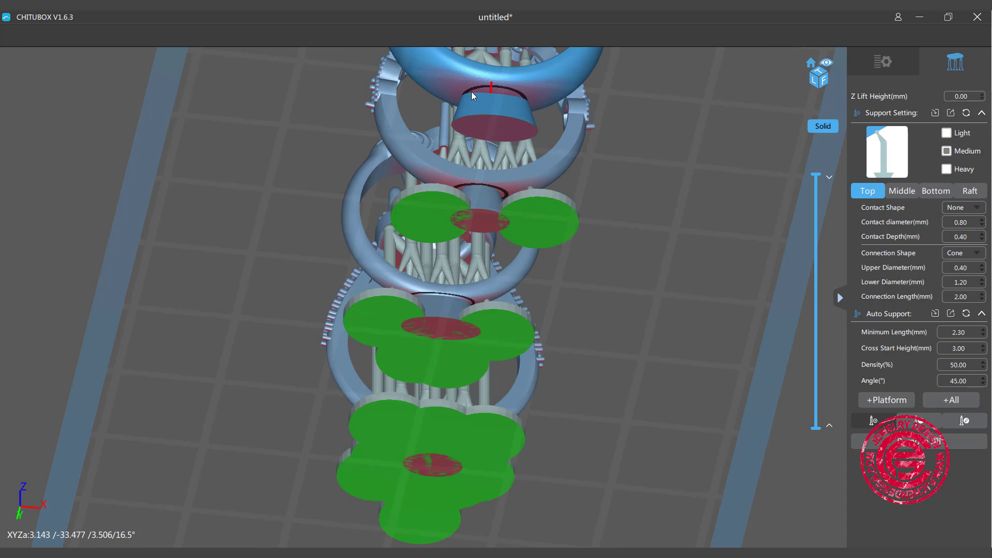
right_click_drag(465, 90, 165, 185)
middle_click_drag(156, 192, 636, 254)
scroll(293, 221, "up", 3)
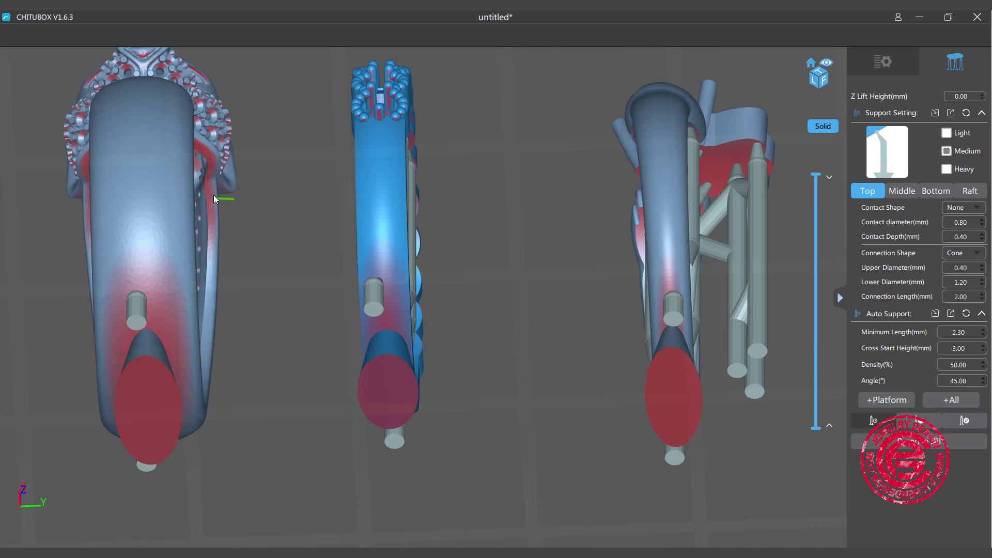
left_click(209, 175)
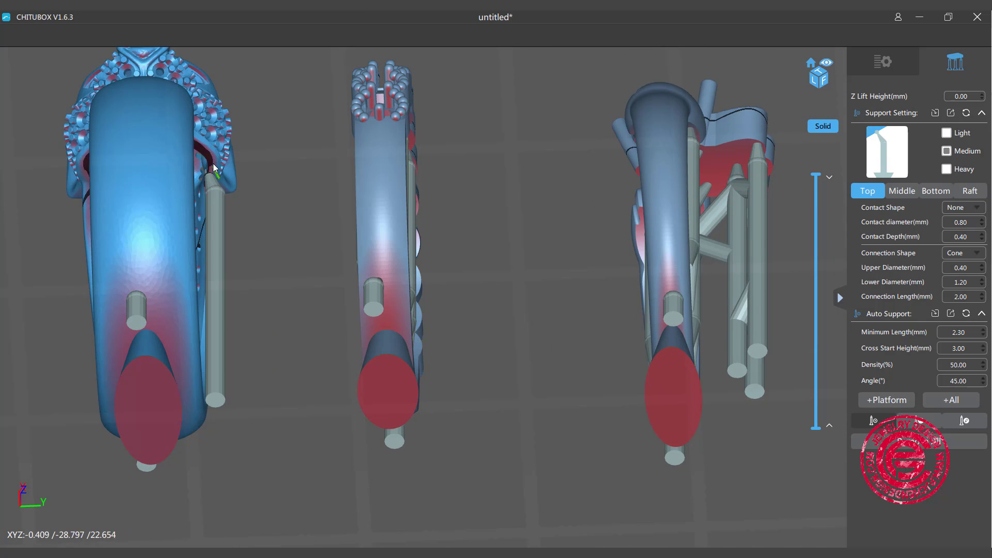
right_click_drag(216, 178, 358, 98)
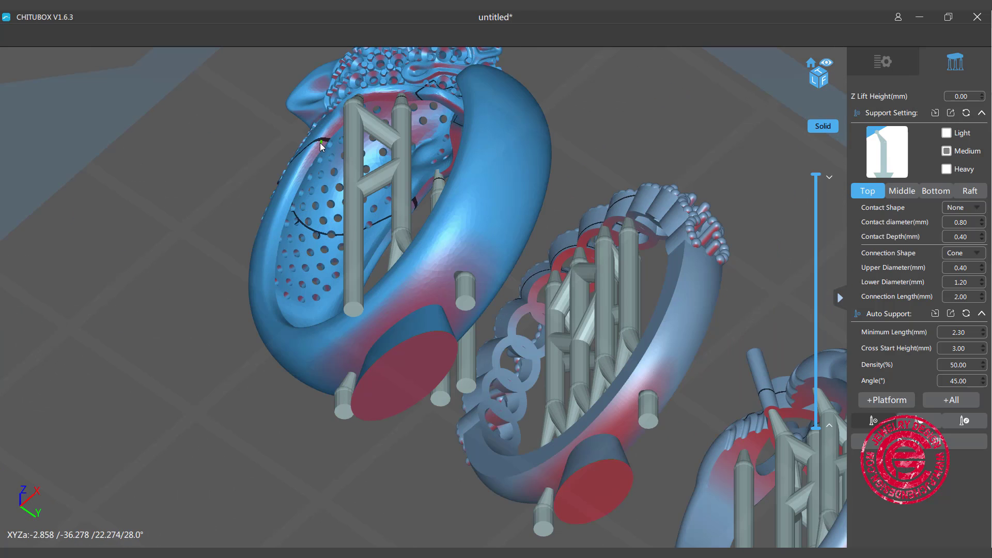
left_click(319, 145)
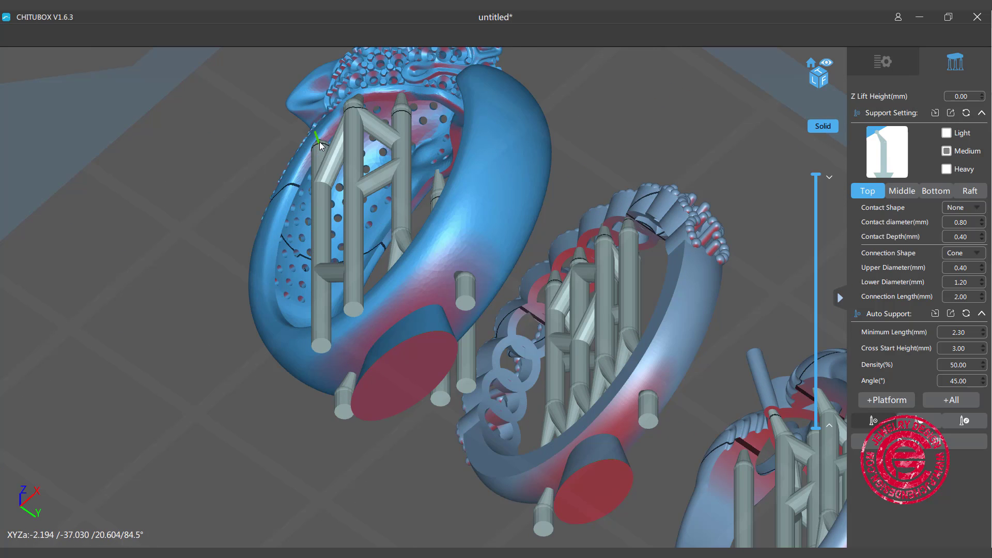
left_click(292, 110)
right_click_drag(377, 120, 311, 292)
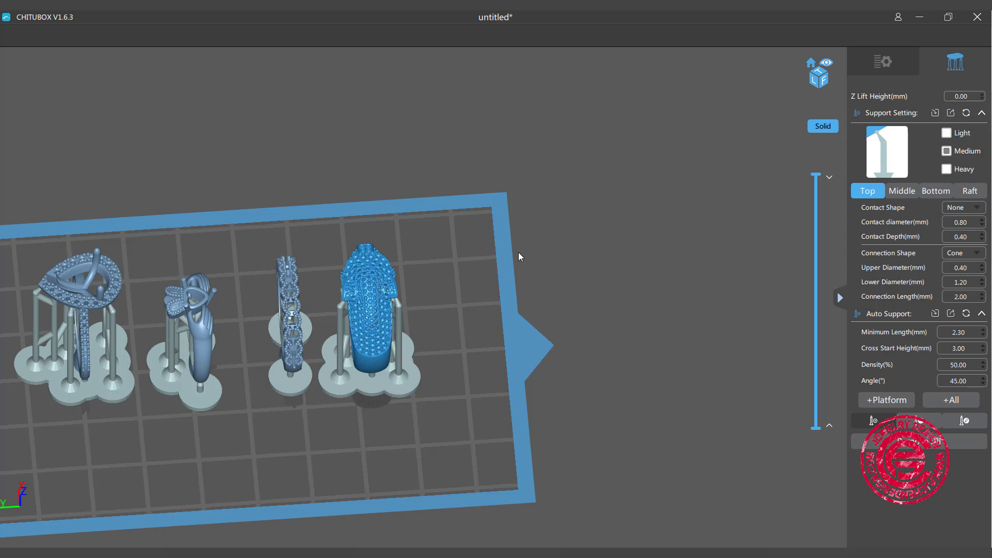
Step: From the File List, drag the pear pendant, claddagh ring and pear band left, nudging the panthern ring
left_click(884, 72)
mouse_move(448, 280)
right_mouse_down()
mouse_move(484, 268)
mouse_move(442, 277)
right_mouse_up()
left_click(161, 341)
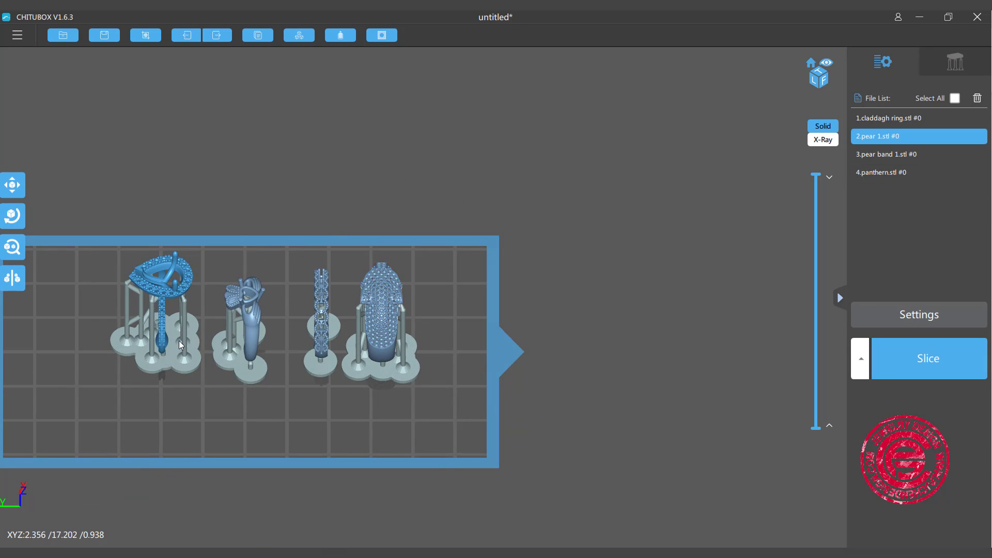
left_click_drag(181, 340, 131, 353)
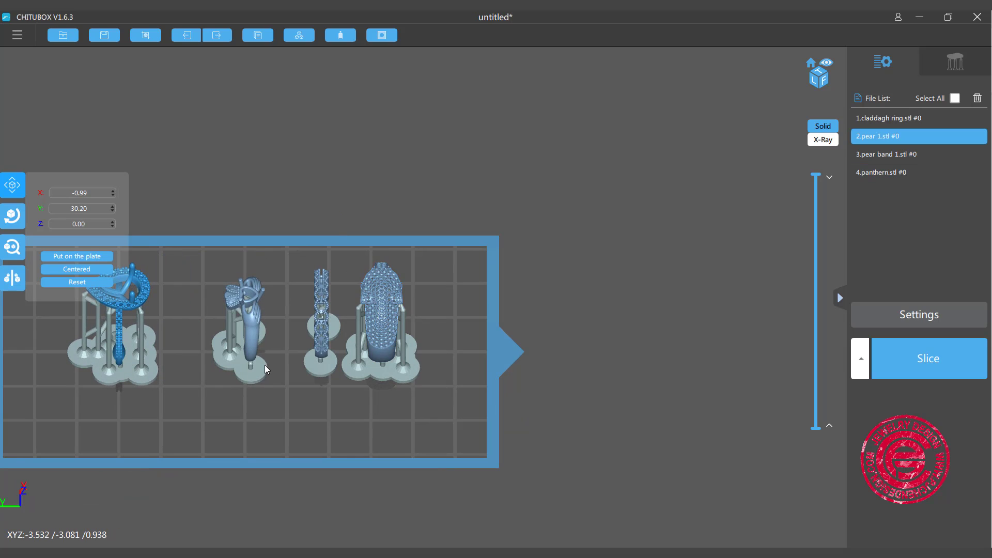
left_click_drag(254, 367, 226, 373)
left_click_drag(327, 367, 285, 377)
mouse_move(355, 384)
left_mouse_down()
mouse_move(349, 378)
mouse_move(359, 379)
left_mouse_up()
scroll(553, 343, "down", 1)
scroll(553, 342, "down", 1)
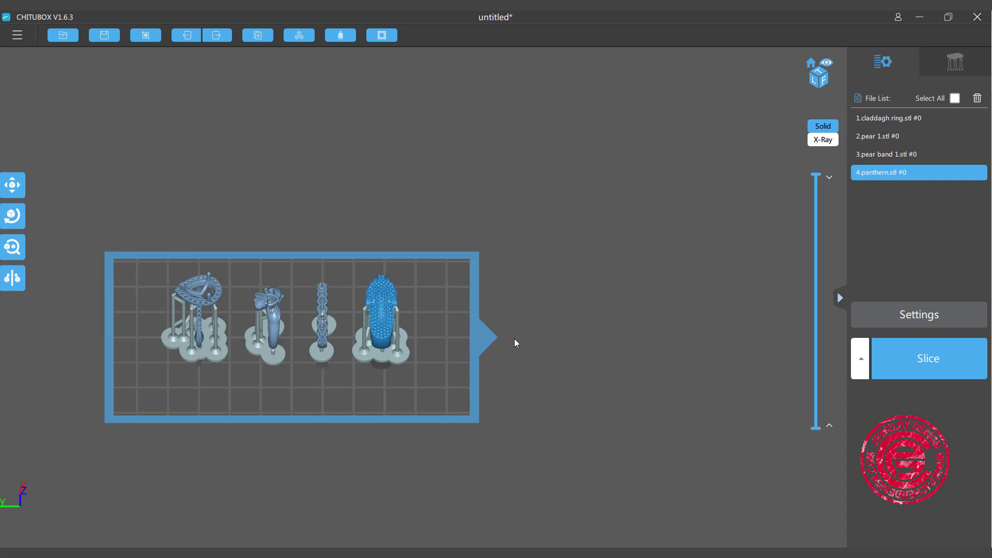
right_click_drag(470, 324, 464, 289)
Step: Turn the panthern ring about Z in 90° steps until its band faces forward
left_click(24, 217)
right_click_drag(516, 313, 519, 268)
left_click(519, 268)
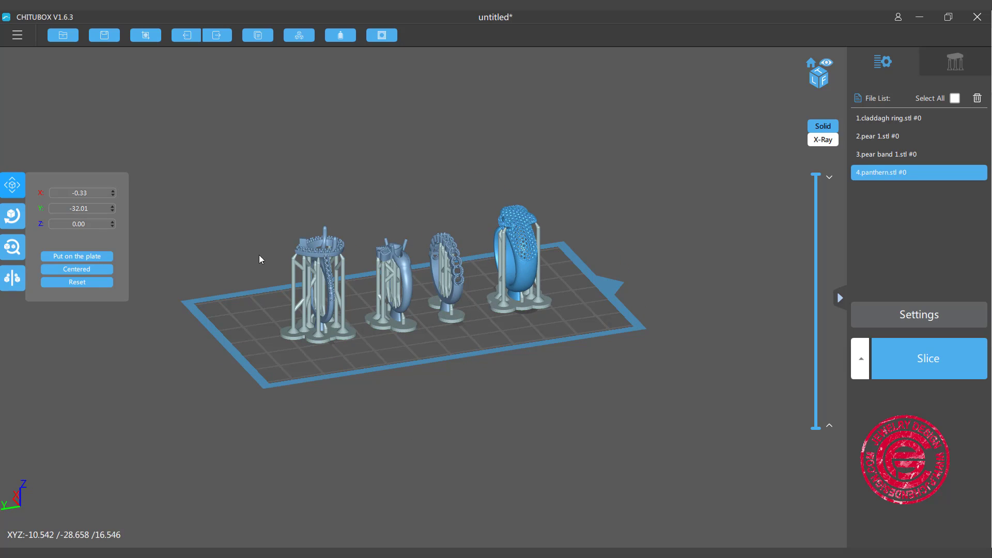
left_click(18, 219)
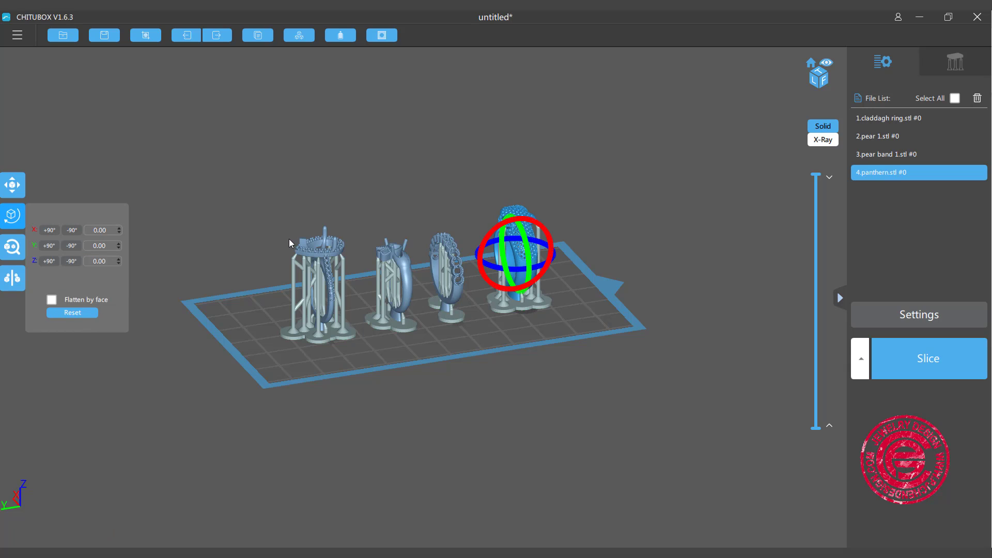
left_click(49, 261)
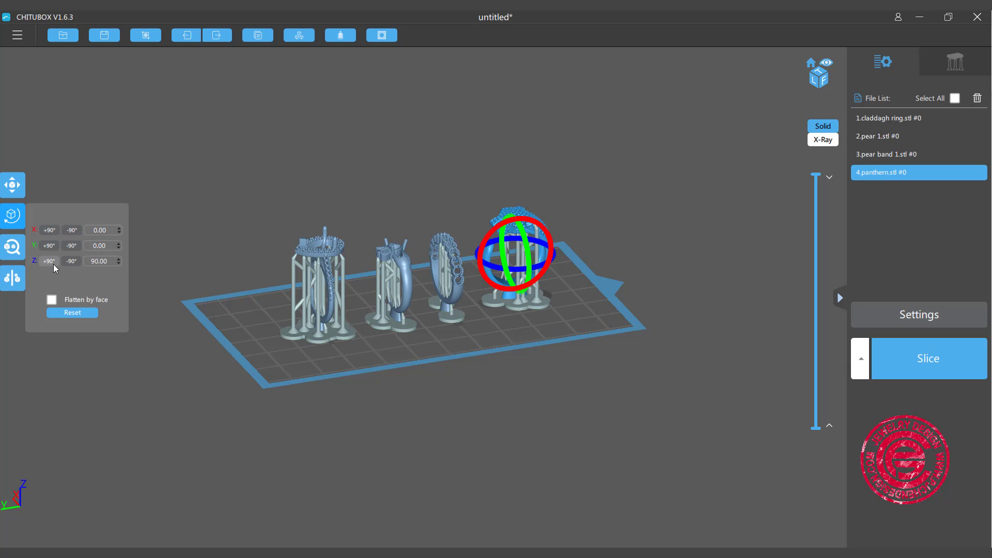
left_click(57, 262)
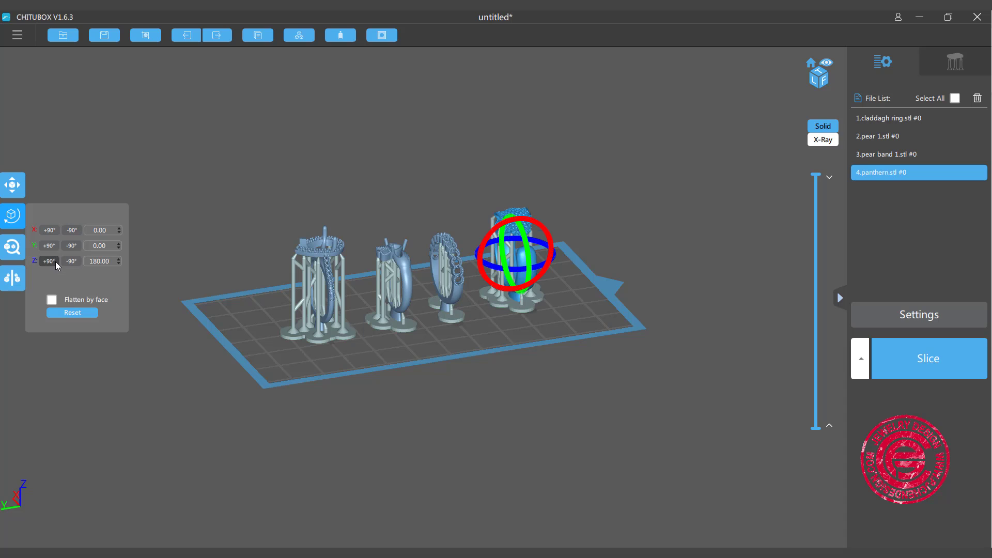
left_click(55, 261)
left_click(55, 261)
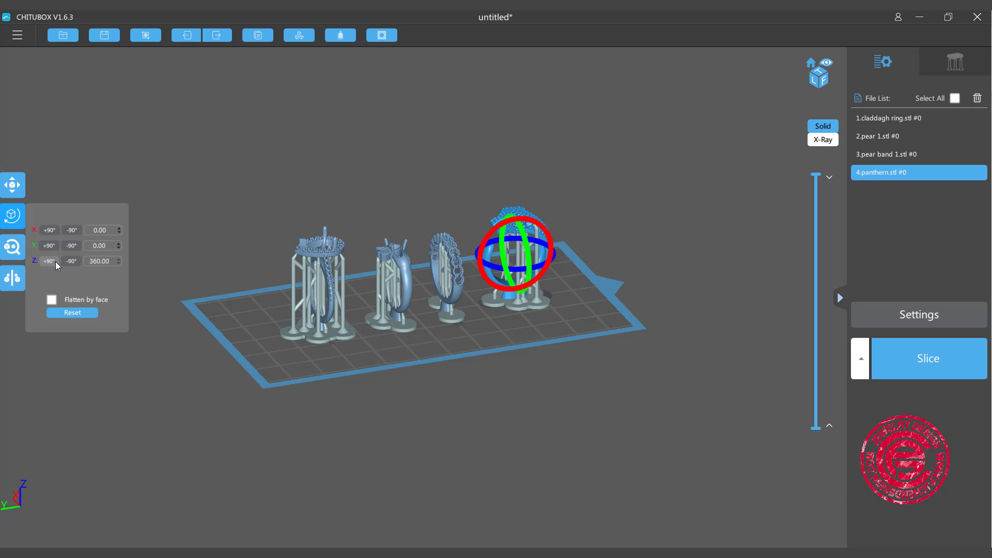
left_click(618, 238)
mouse_move(637, 221)
left_mouse_down()
mouse_move(596, 274)
mouse_move(621, 224)
left_mouse_up()
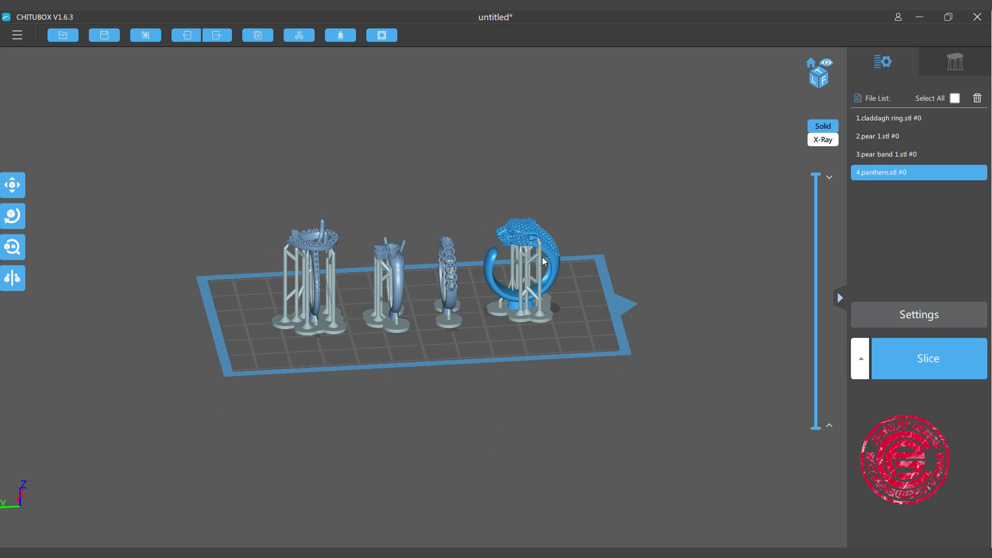
left_click_drag(399, 207, 379, 210)
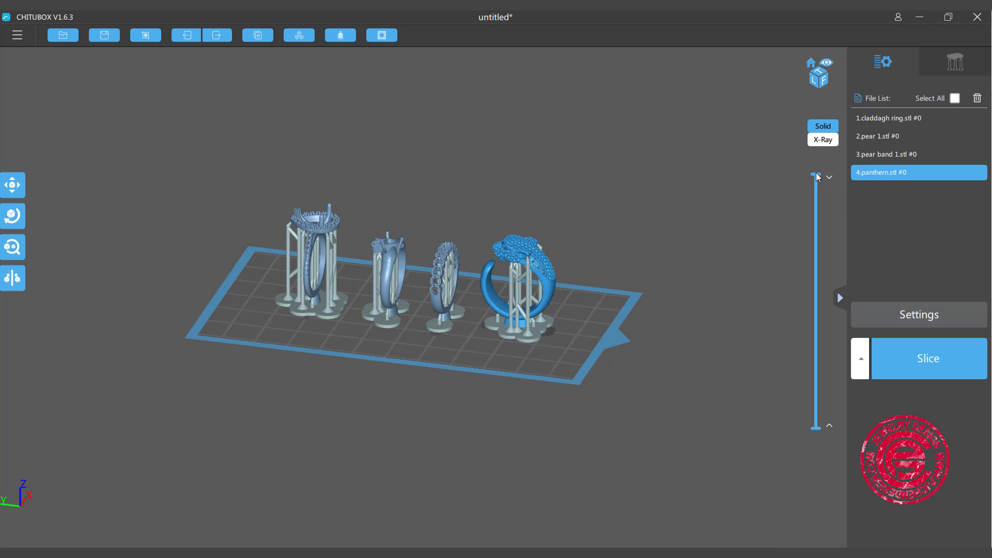
left_click_drag(818, 176, 818, 252)
left_click_drag(626, 251, 533, 291)
scroll(533, 291, "up", 2)
mouse_move(810, 256)
left_mouse_down()
mouse_move(819, 216)
mouse_move(821, 253)
left_mouse_up()
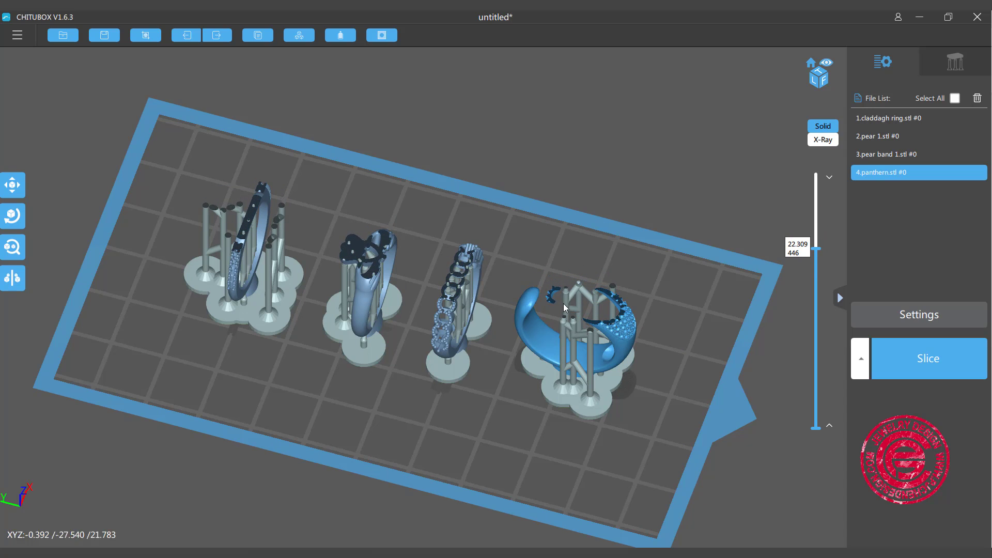
scroll(567, 295, "up", 5)
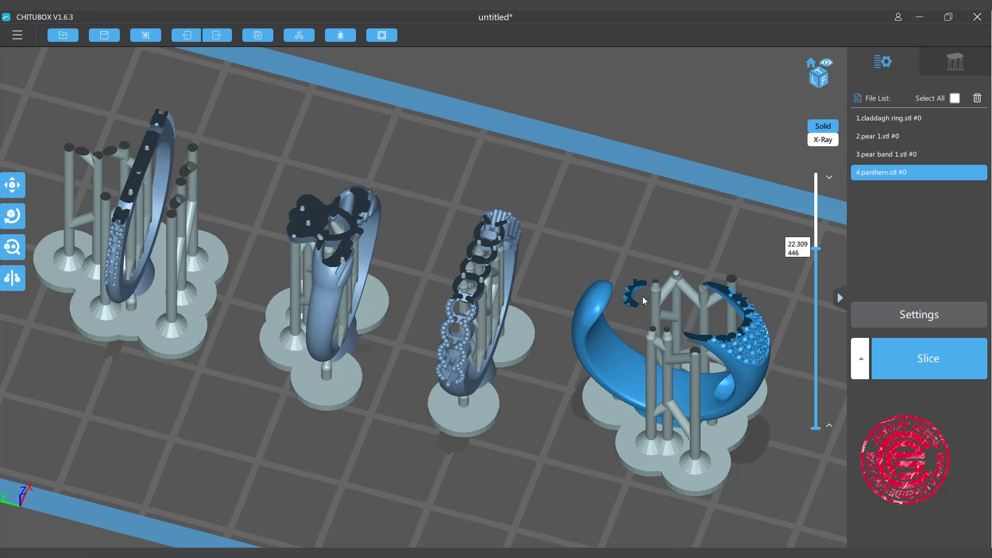
left_click_drag(808, 249, 815, 175)
left_click_drag(816, 428, 764, 410)
left_click_drag(646, 255, 786, 219)
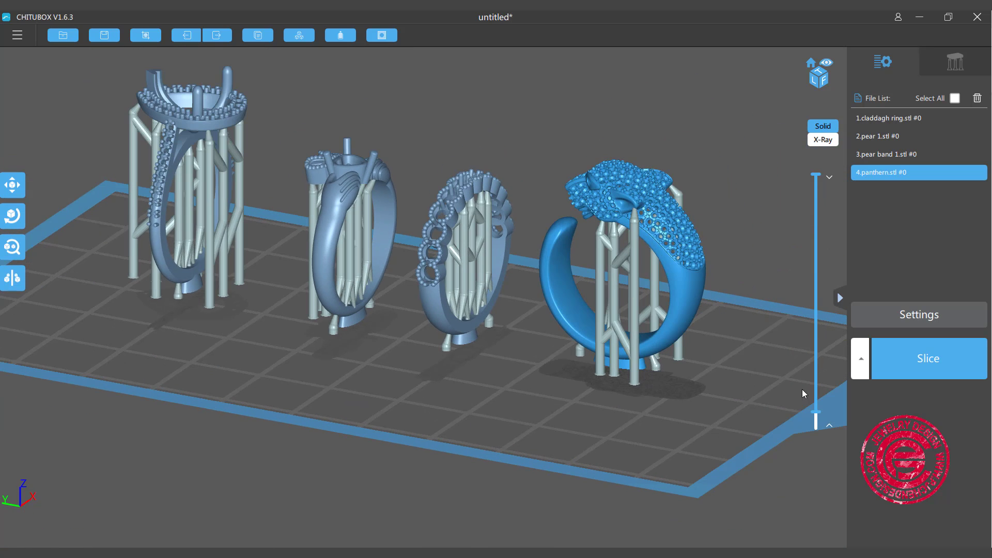
left_click_drag(815, 413, 709, 304)
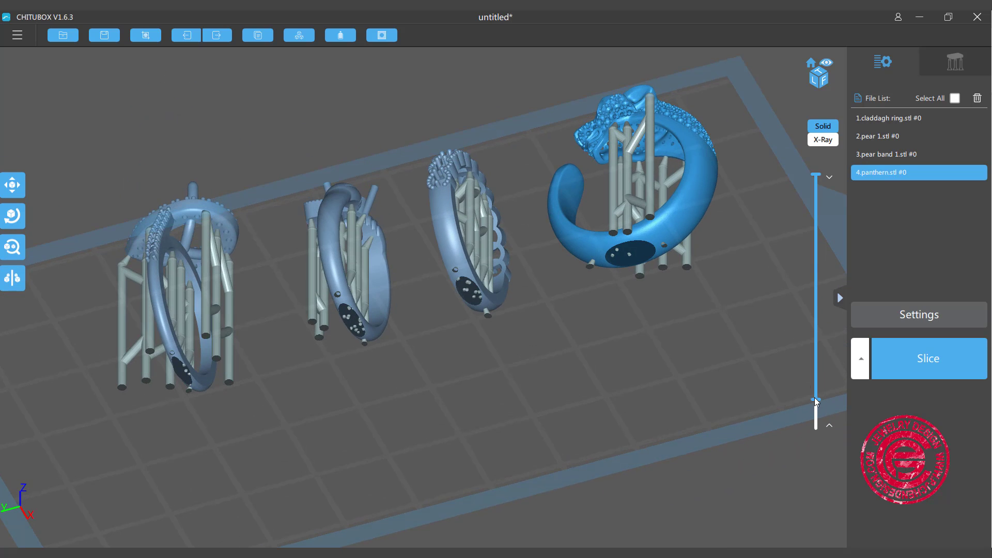
left_click_drag(815, 398, 816, 427)
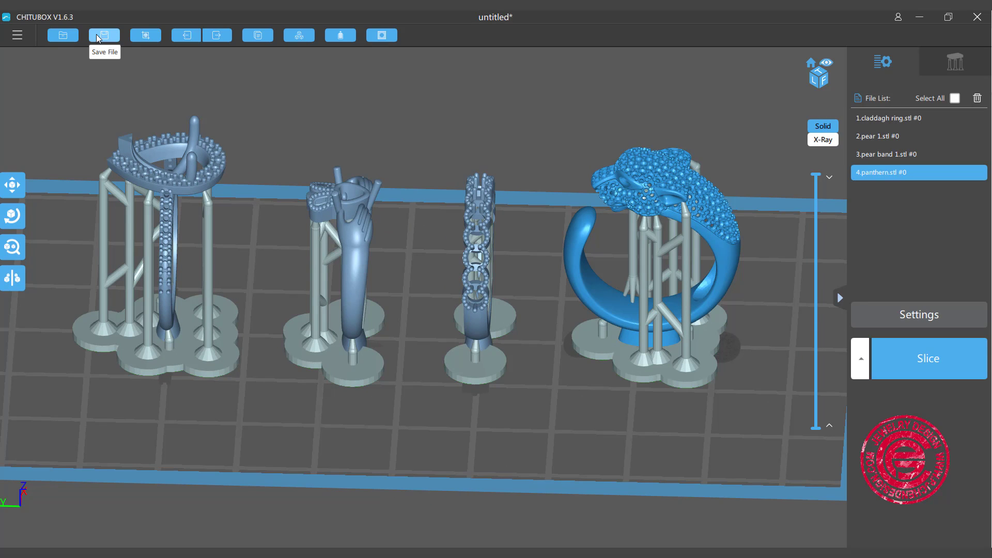
left_click(103, 36)
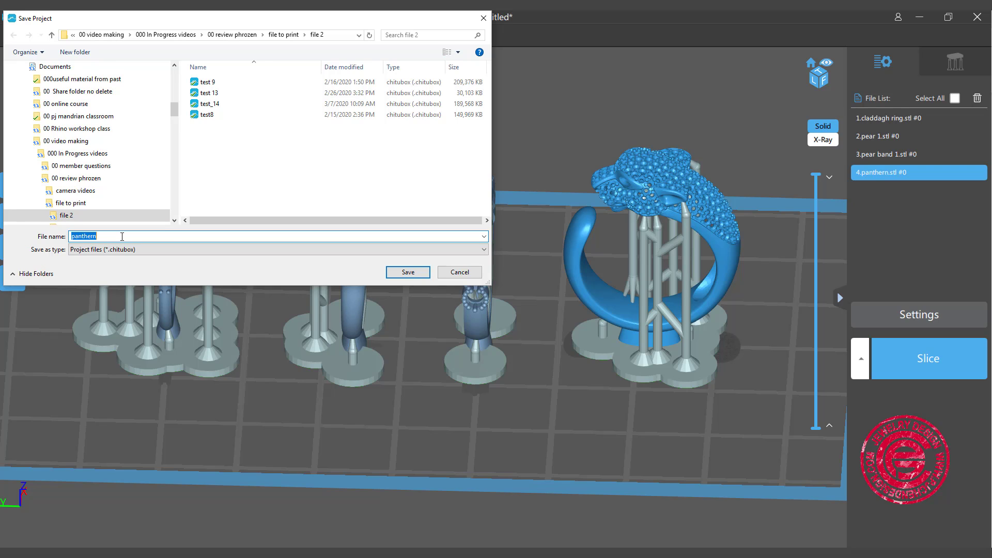
type("test ")
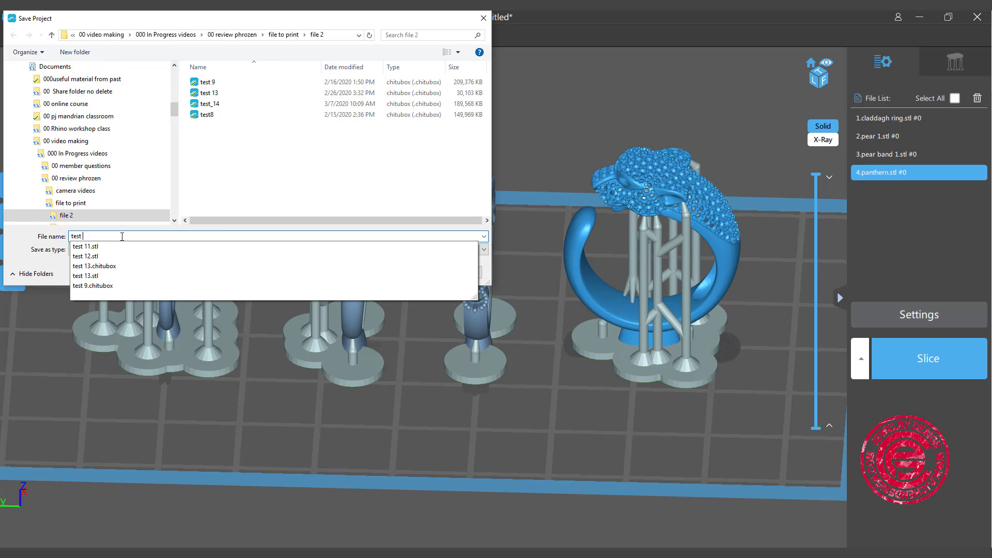
type("16")
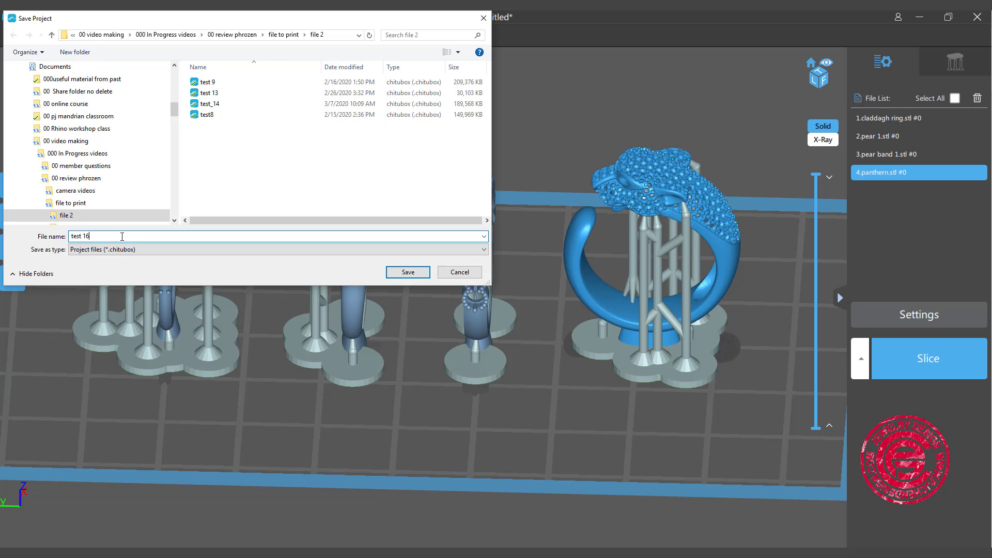
left_click(408, 273)
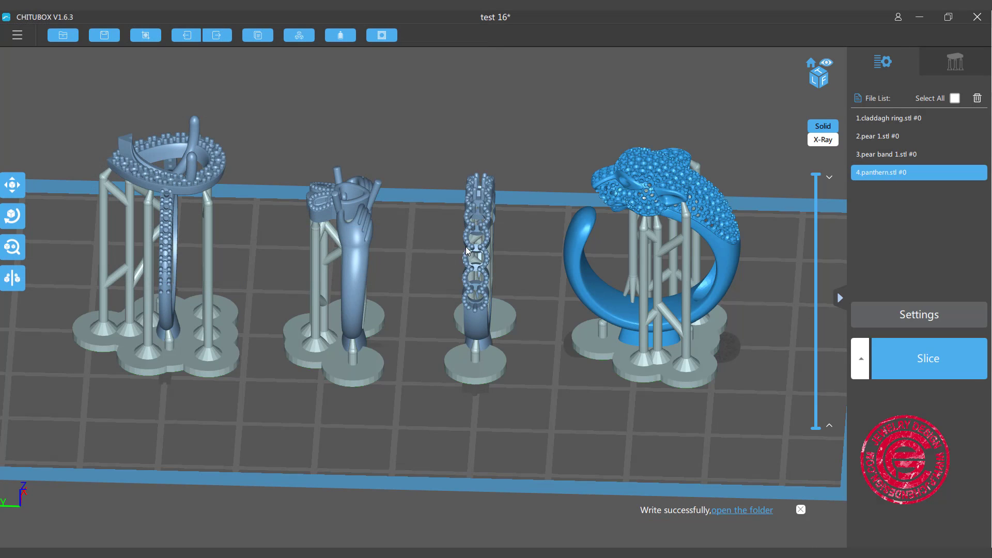
key("1")
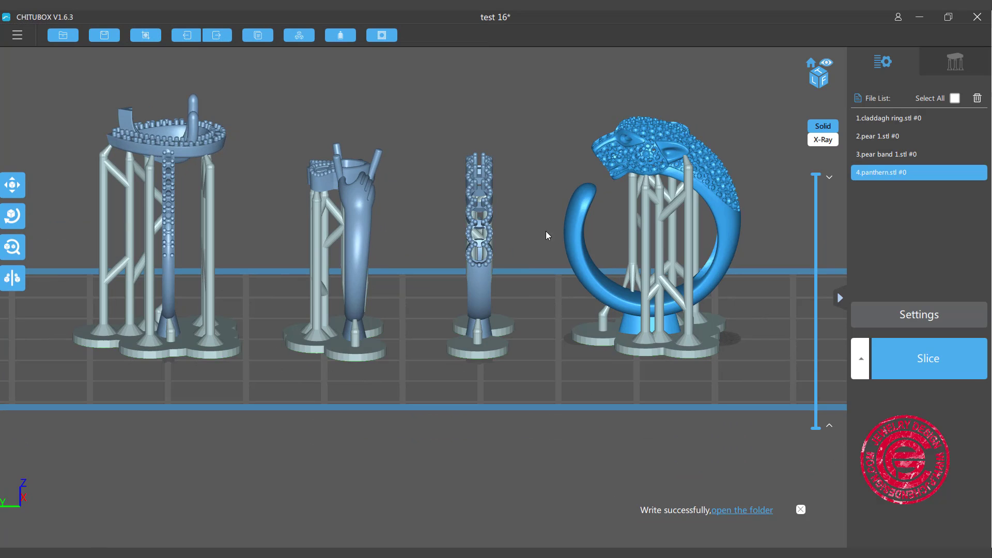
Step: Use Save As from the main menu to store the ring layout as _test_16 STL
left_click_drag(592, 241, 644, 191)
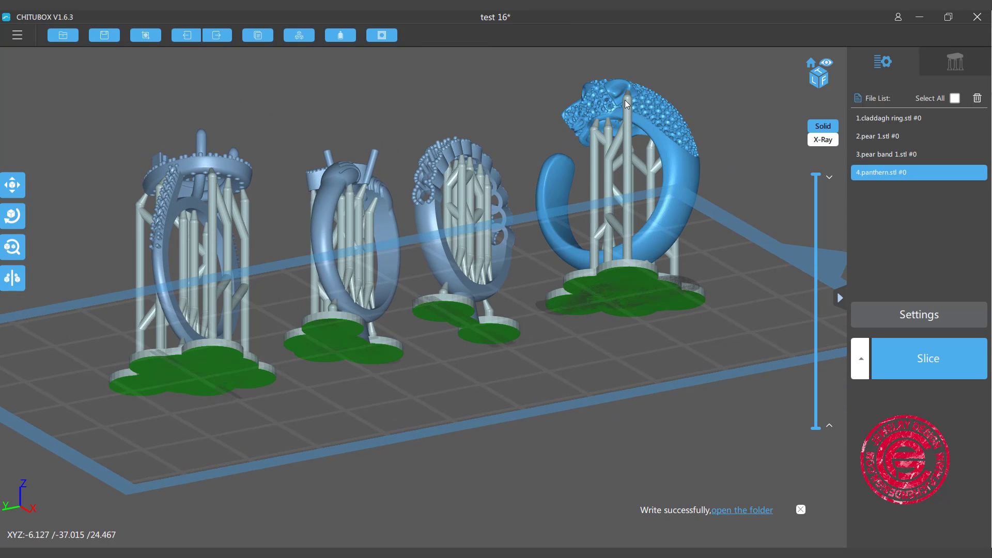
left_click(462, 222)
left_click_drag(462, 222, 317, 100)
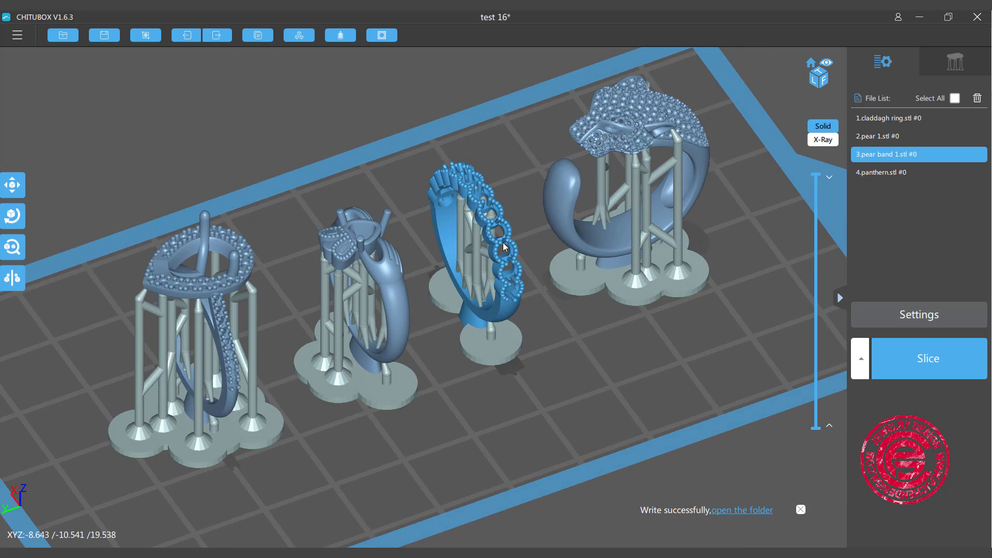
left_click(17, 36)
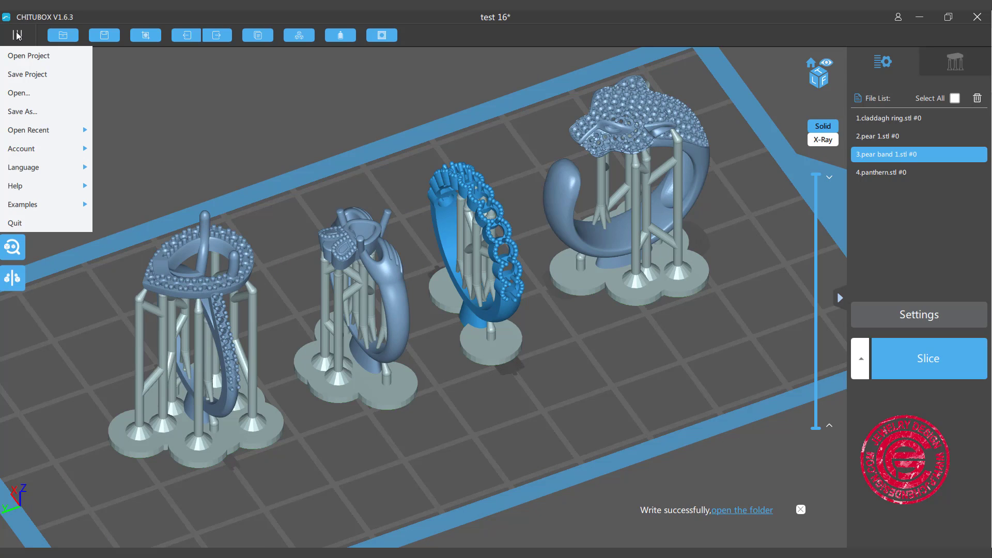
left_click(45, 112)
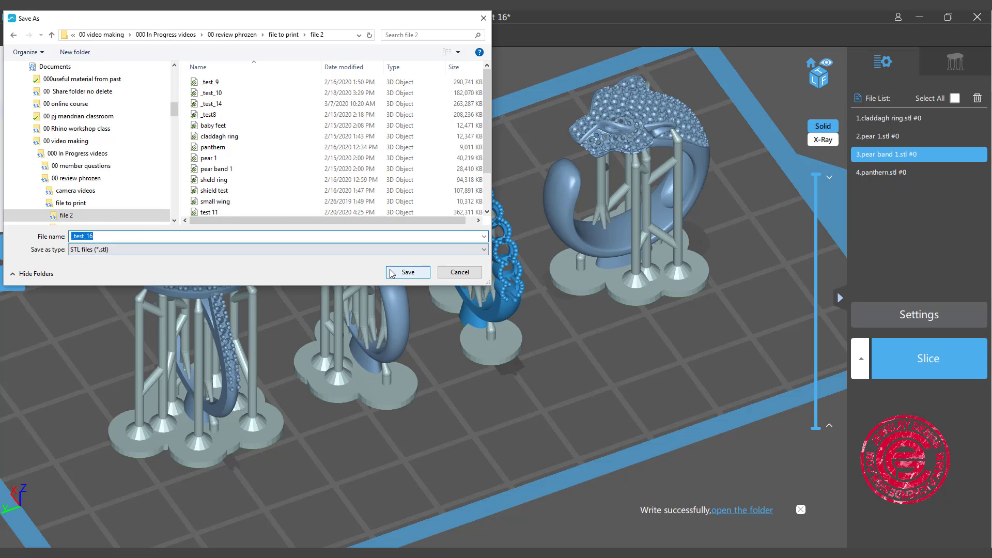
left_click(408, 272)
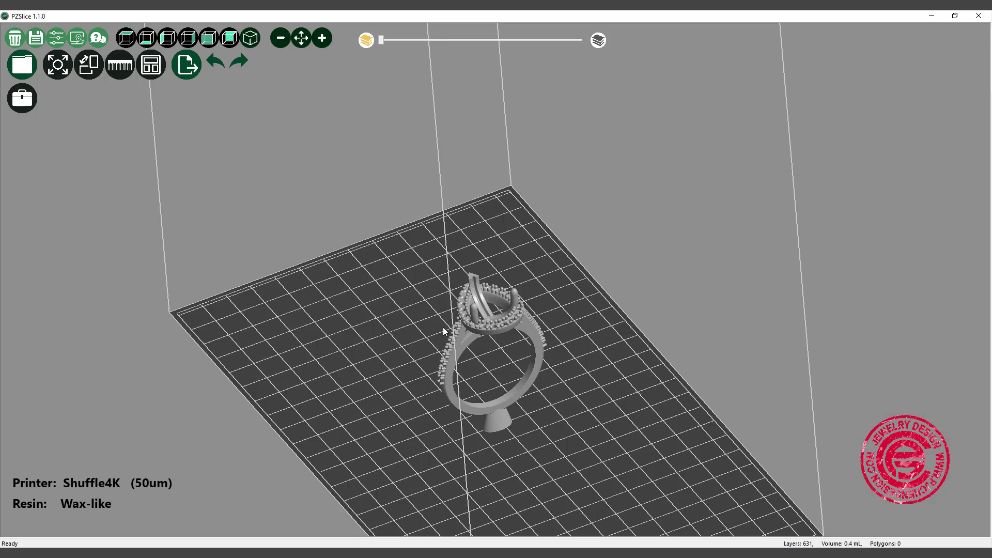
Step: Select the pear 1 ring on the PZSlice build plate
scroll(443, 331, "down", 5)
left_click_drag(443, 331, 476, 308)
left_click(475, 307)
Step: Delete pear 1 and import _test_16 onto the Shuffle4K plate (631 layers, 4.1 mL)
key("Delete")
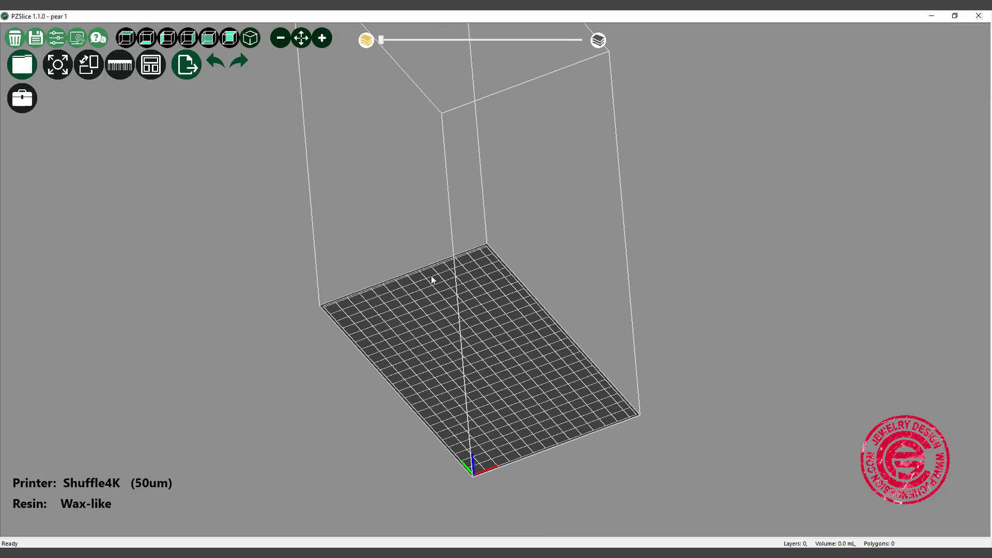
left_click(24, 65)
left_click(232, 126)
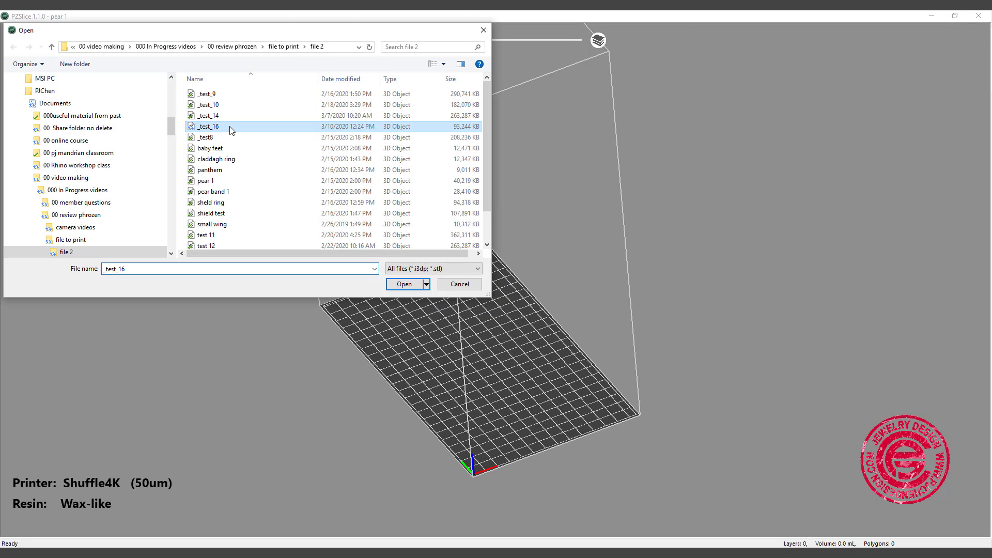
left_click(407, 285)
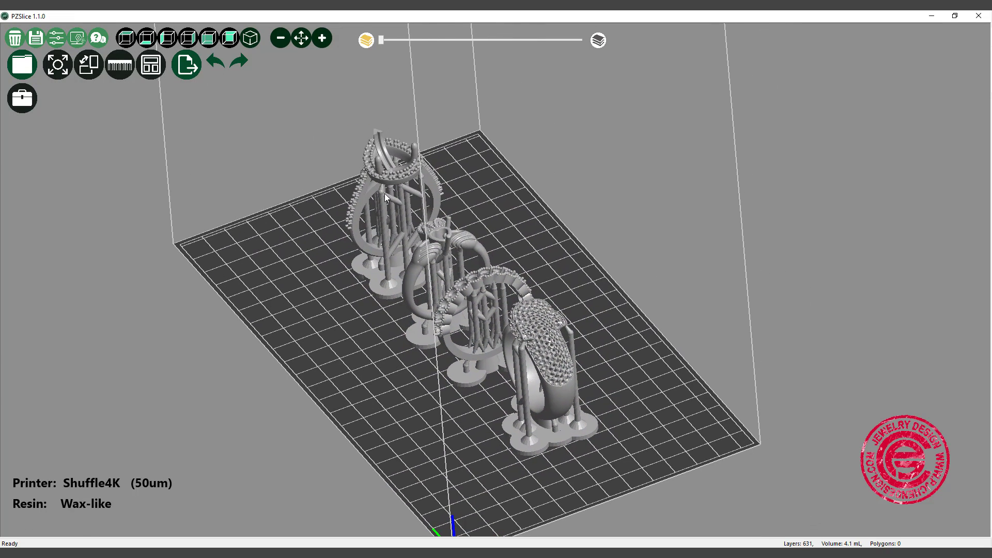
left_click(364, 199)
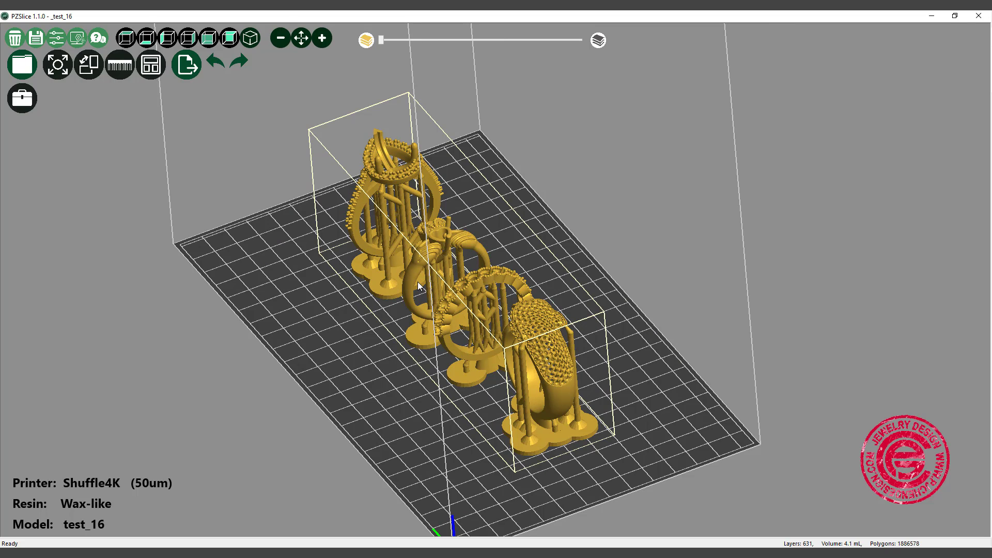
scroll(418, 286, "down", 1)
scroll(457, 287, "up", 3)
scroll(476, 304, "down", 3)
Step: Slice _test_16 for Shuffle_4K with Wax-like resin at 0.05 mm and save the job
left_click(186, 66)
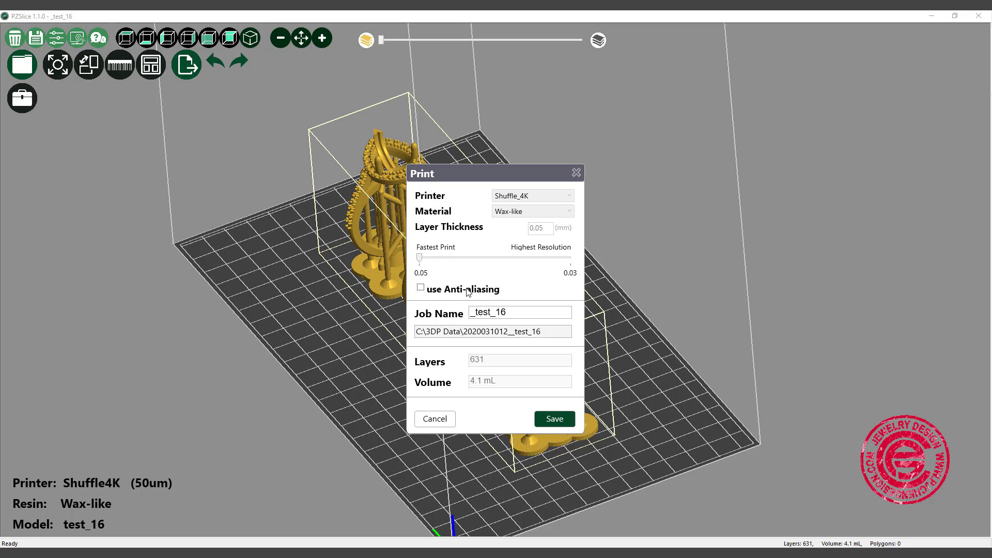
left_click(554, 419)
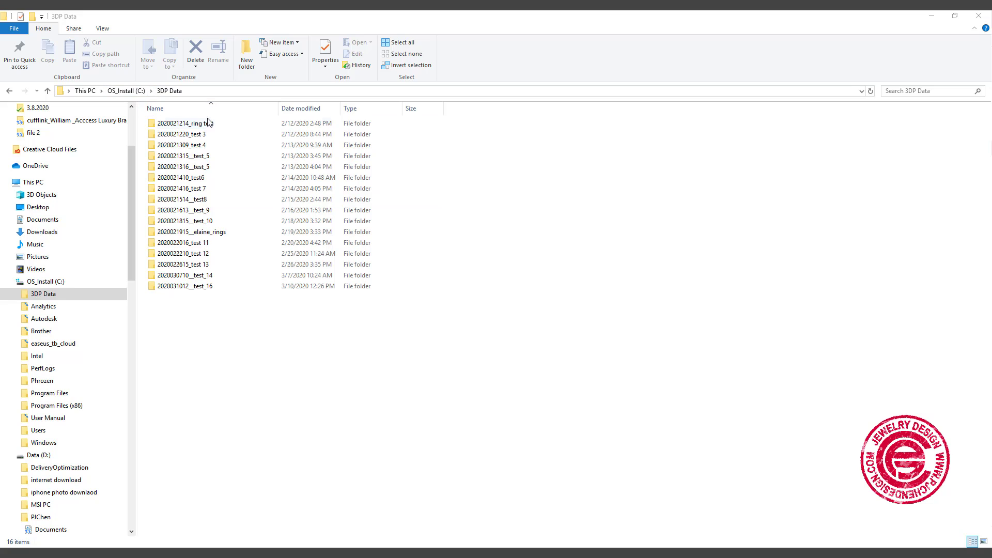
double_click(216, 287)
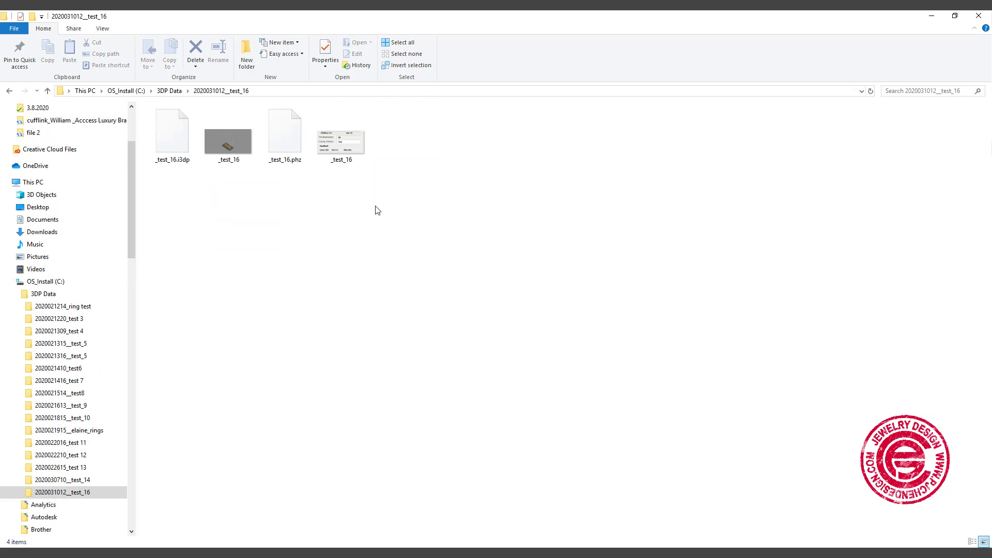
double_click(228, 134)
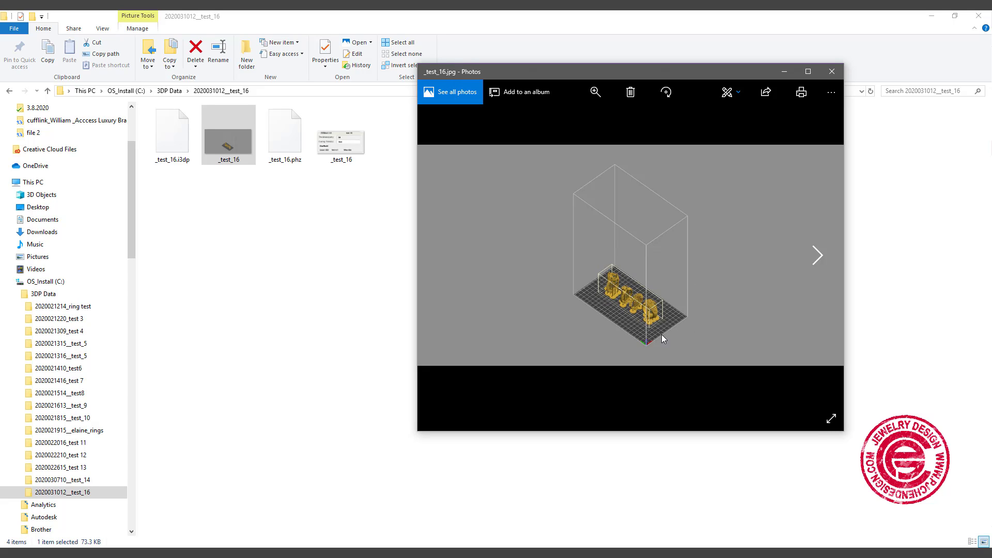
left_click(832, 71)
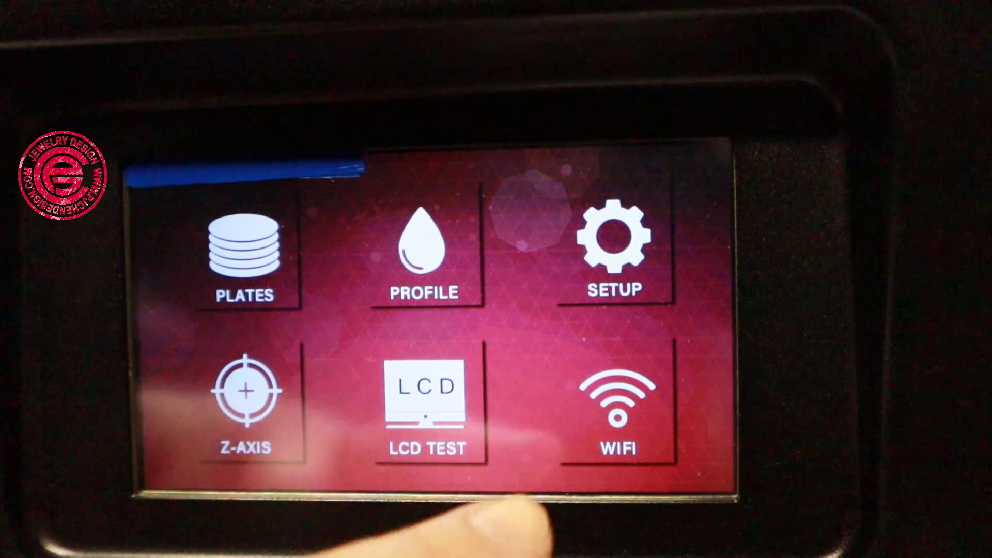
Step: Check the NETGEAR68 network under the printer's WIFI menu, then quit back to the list
left_click(619, 424)
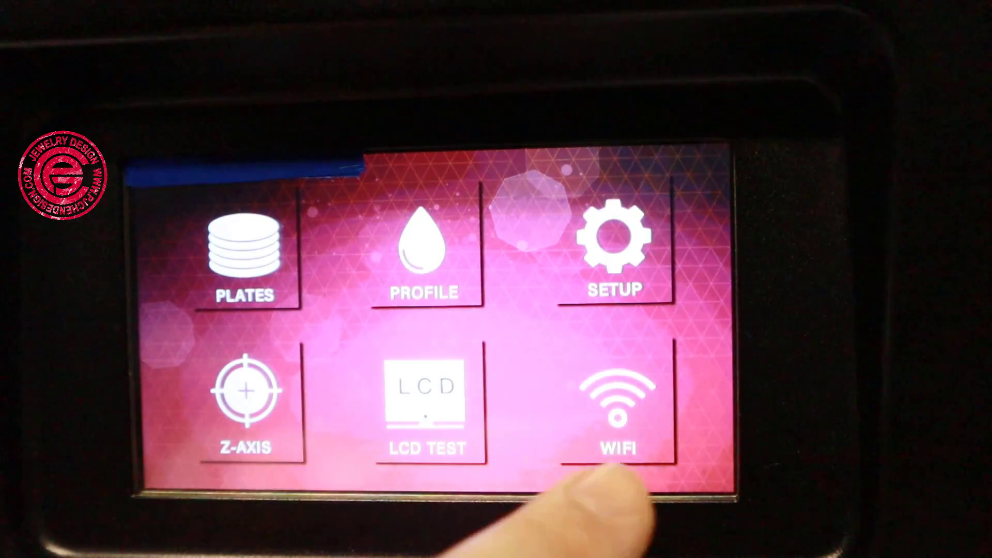
left_click(617, 418)
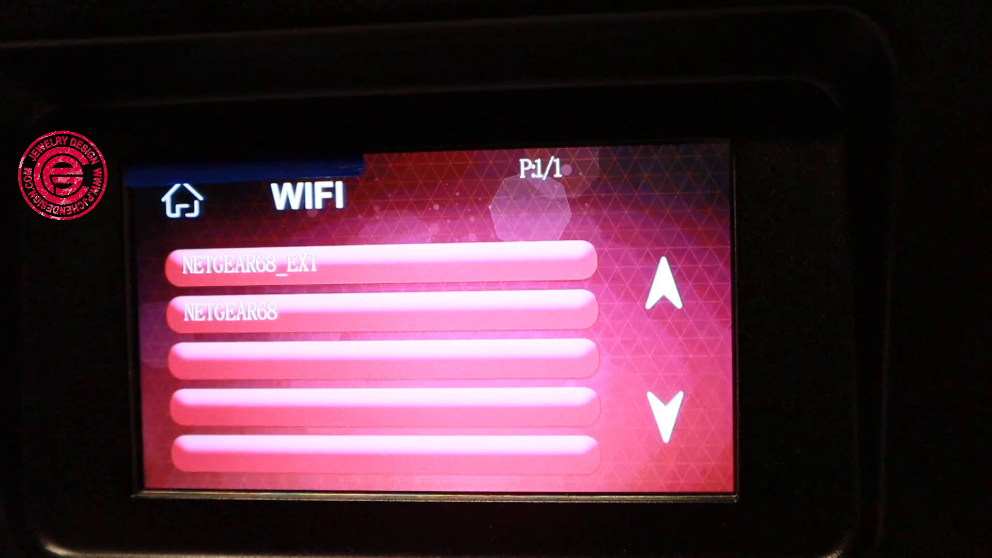
left_click(210, 318)
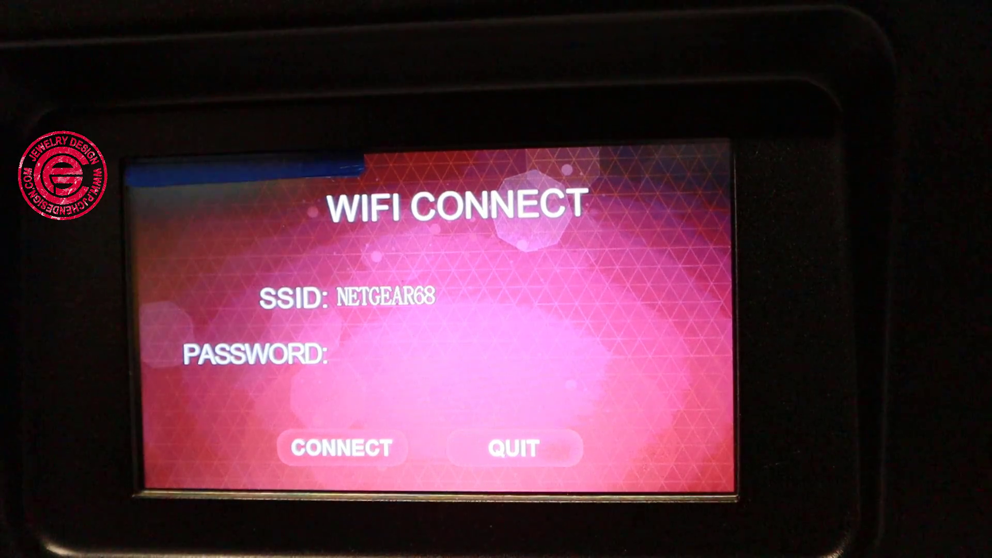
left_click(313, 451)
left_click(509, 449)
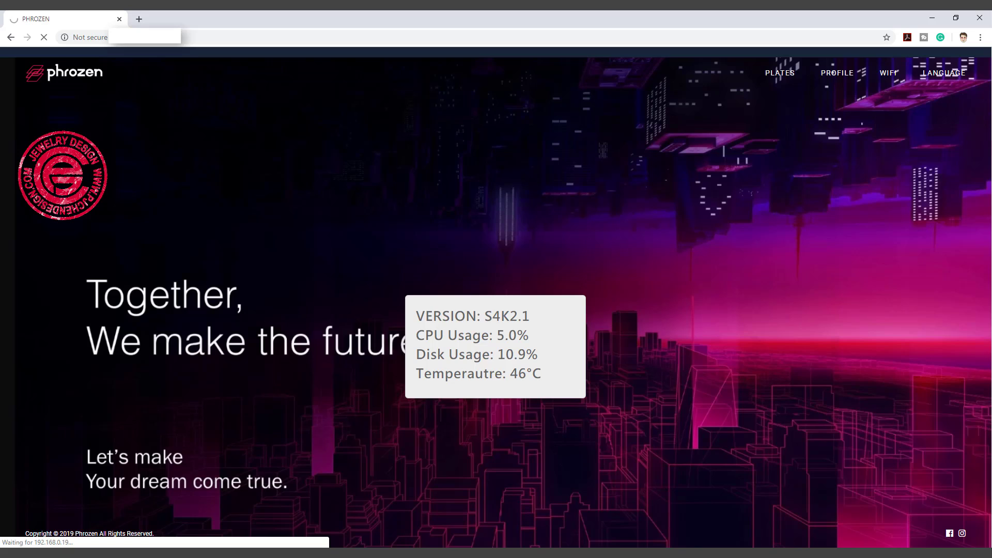
Step: Load the printer's web address and browse the Plates page listing 14 stored .phz jobs
left_click(96, 35)
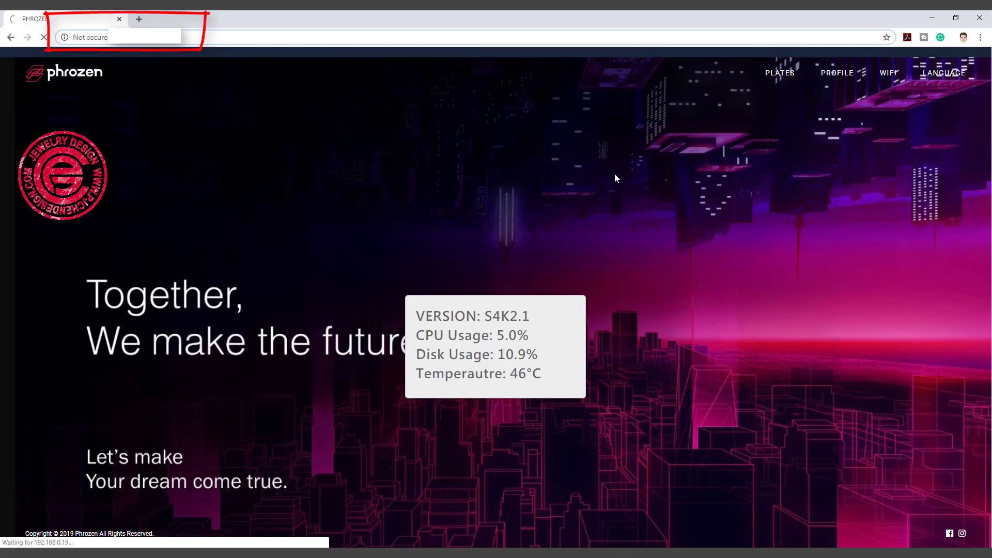
left_click(780, 82)
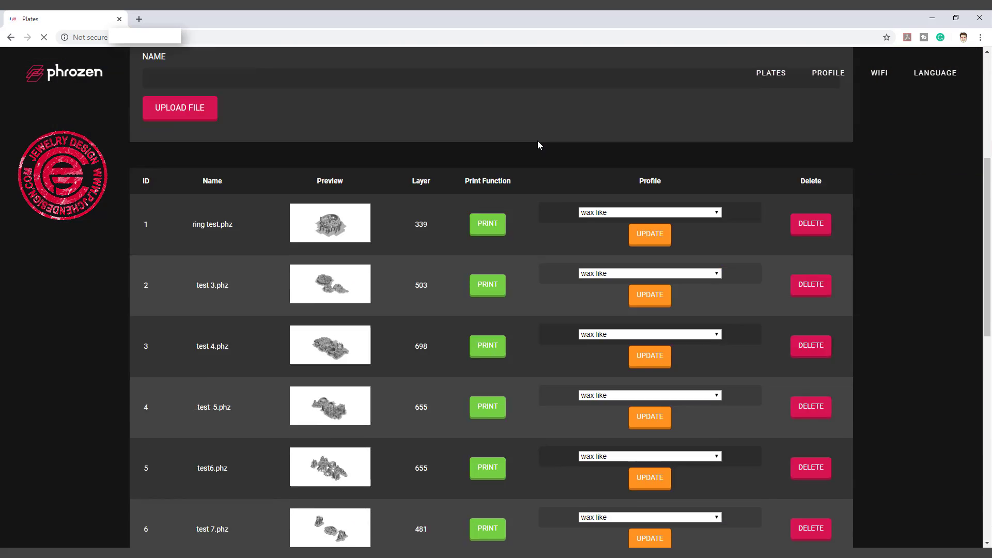
scroll(538, 141, "down", 10)
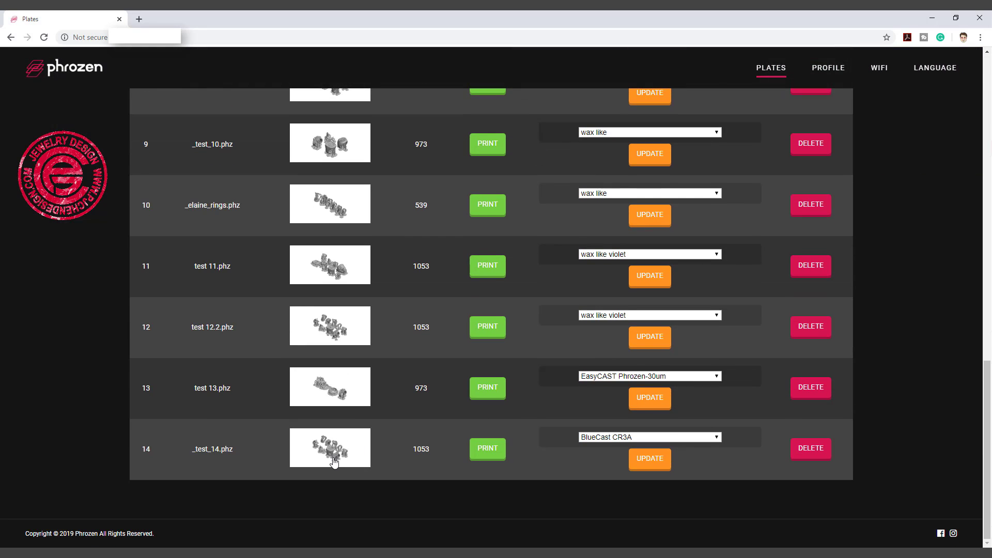
scroll(331, 243, "up", 14)
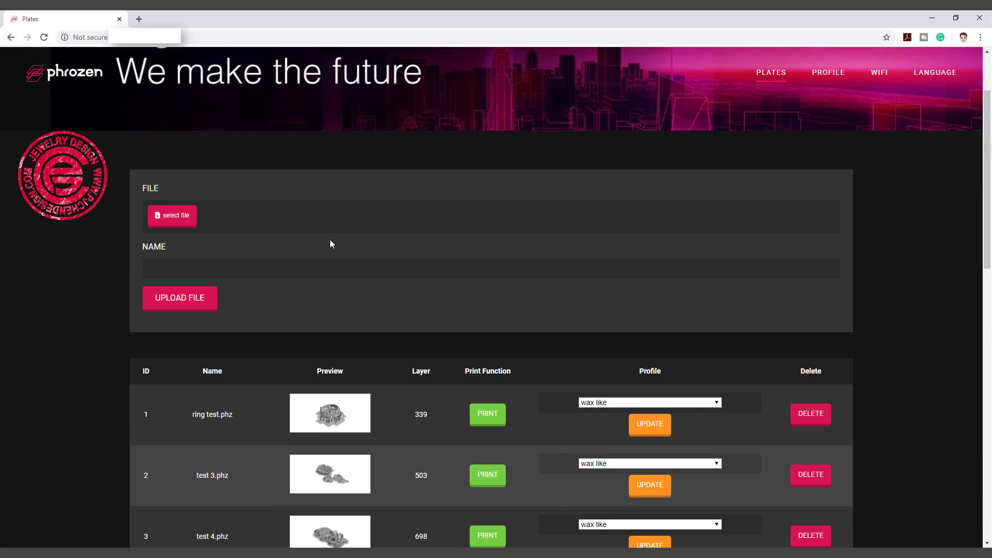
scroll(331, 243, "down", 5)
scroll(332, 244, "up", 2)
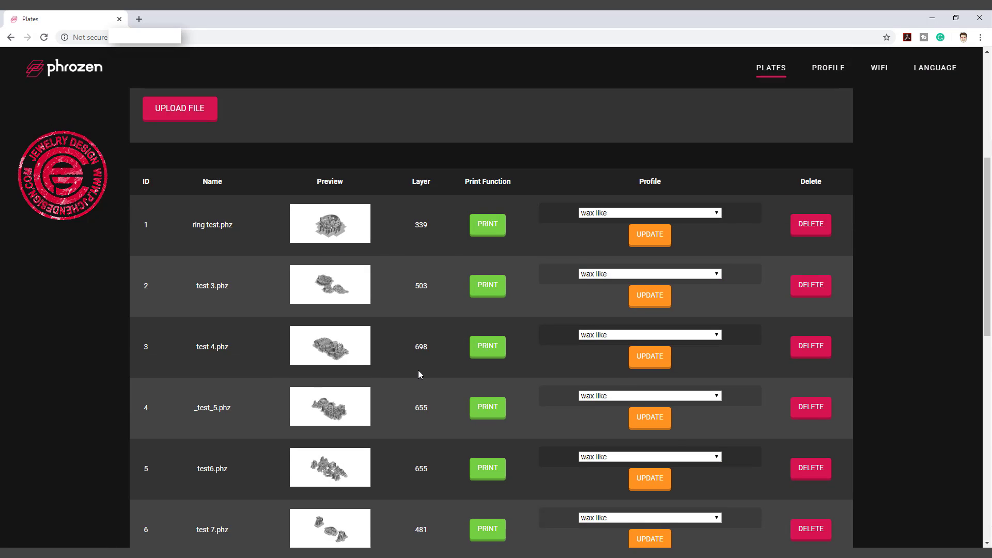
scroll(433, 306, "down", 11)
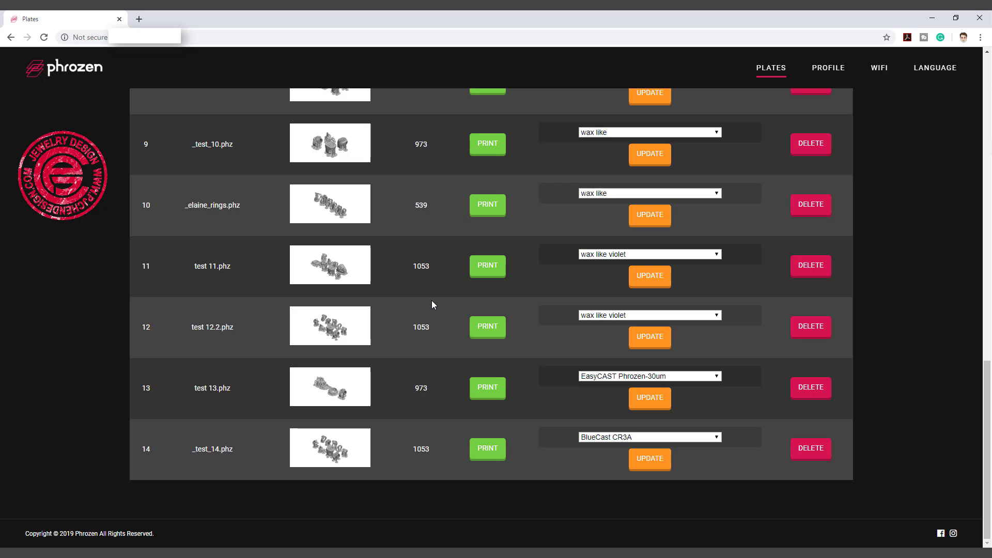
scroll(389, 316, "up", 17)
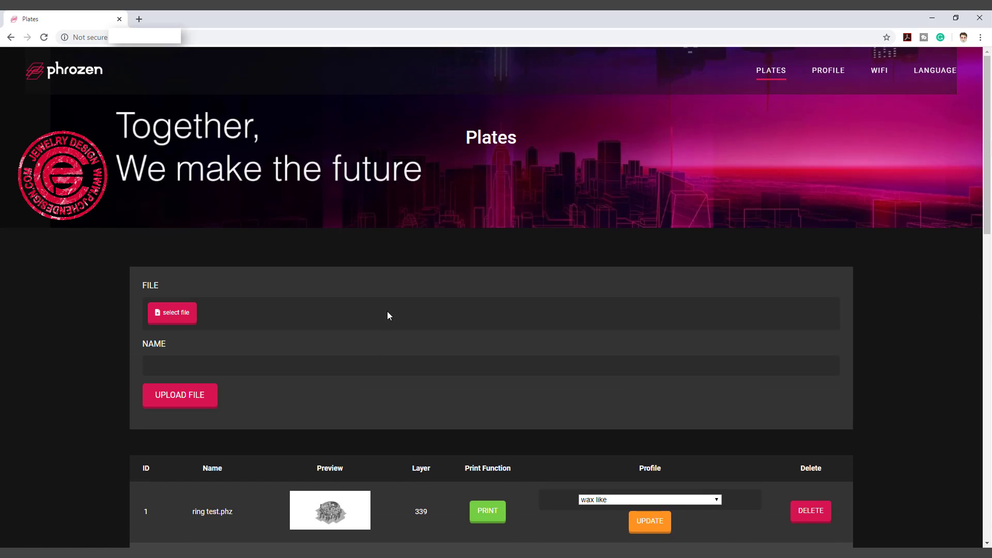
left_click(171, 313)
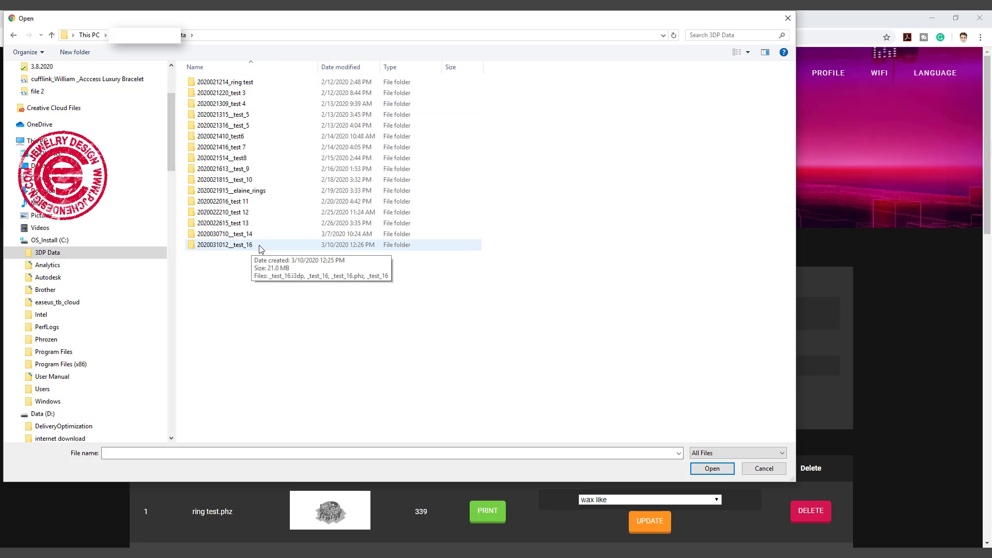
double_click(261, 248)
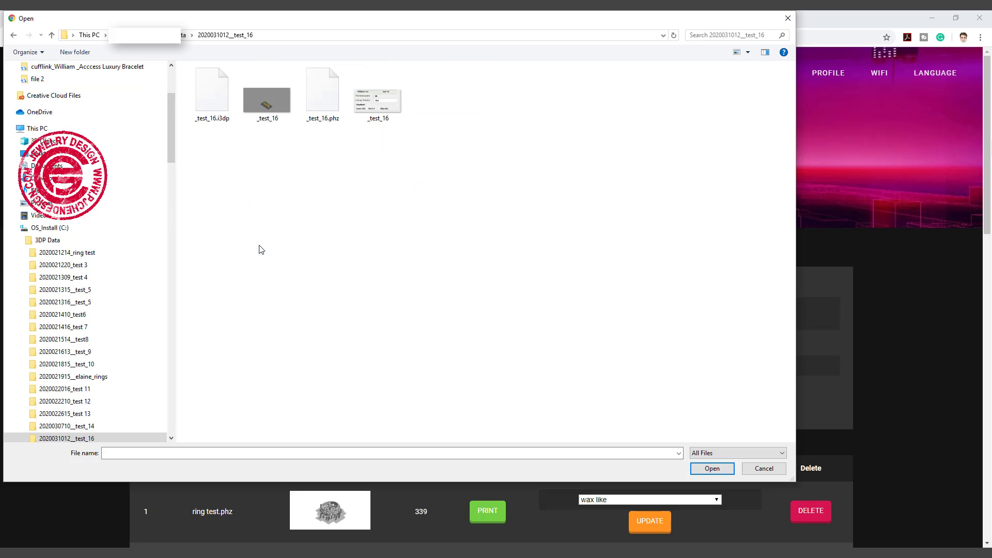
left_click(326, 120)
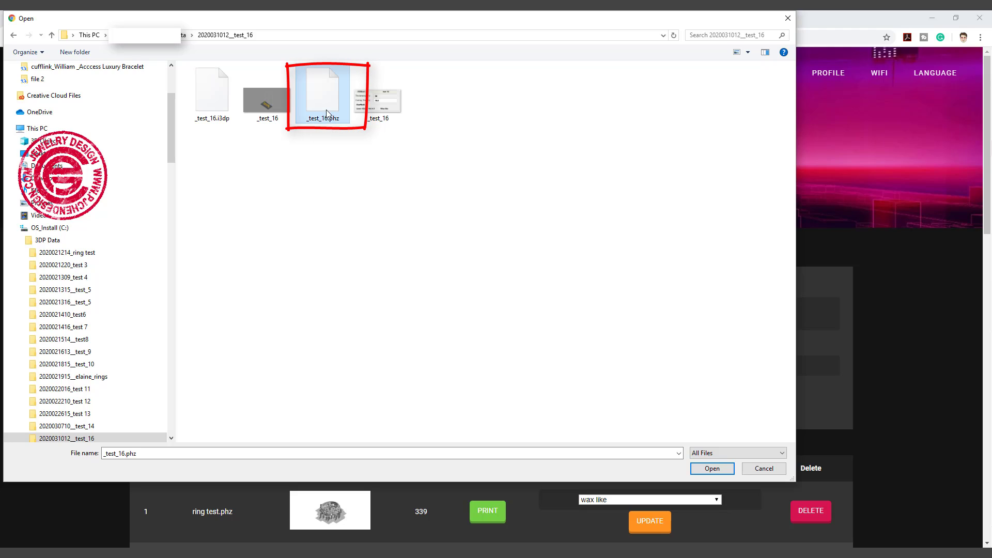
left_click(712, 468)
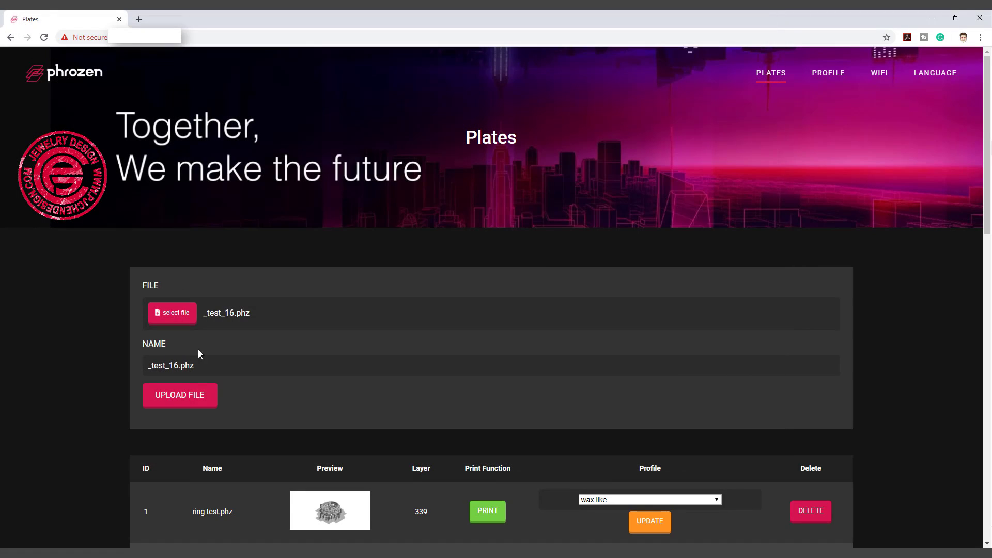
left_click(171, 396)
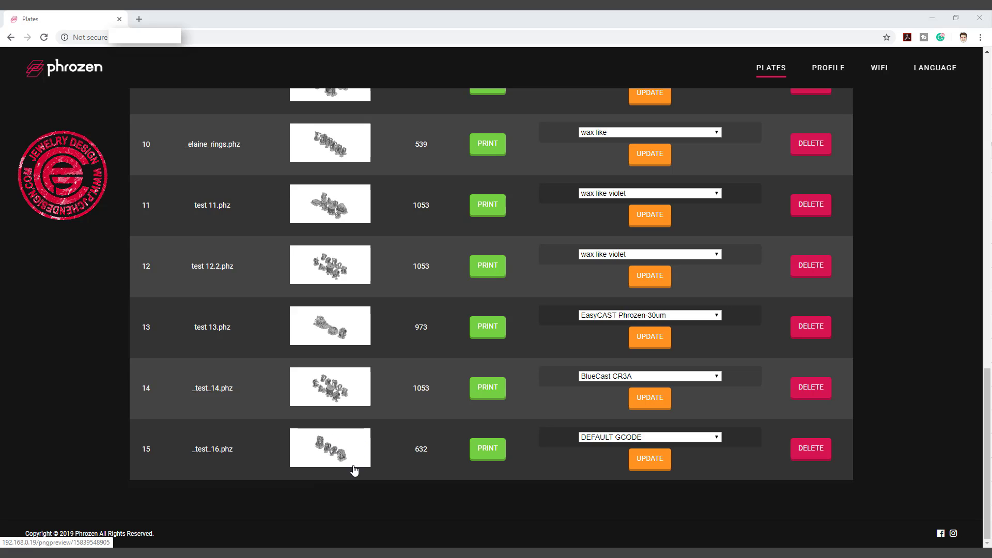
Step: Switch plate 15's Profile dropdown from DEFAULT GCODE to wax like
left_click(595, 439)
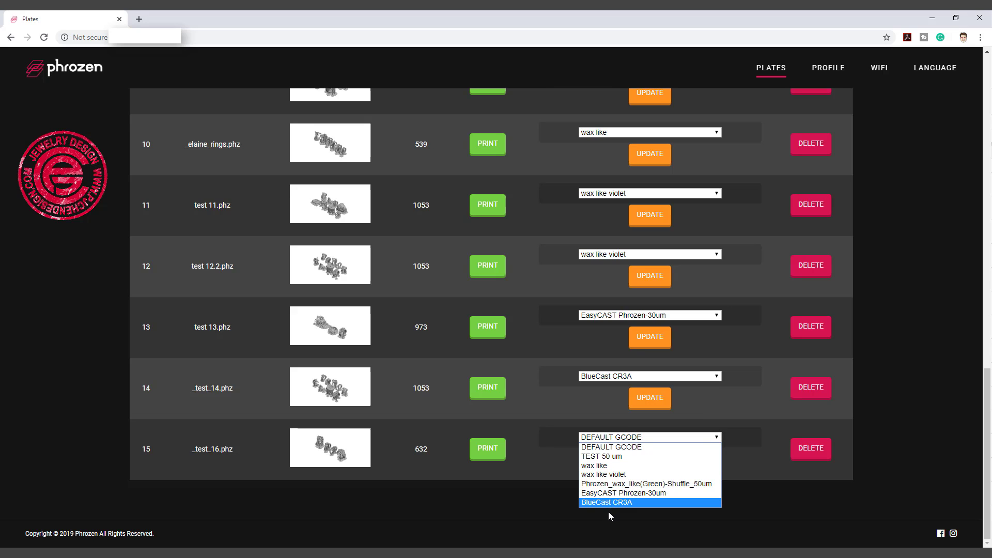
left_click(614, 465)
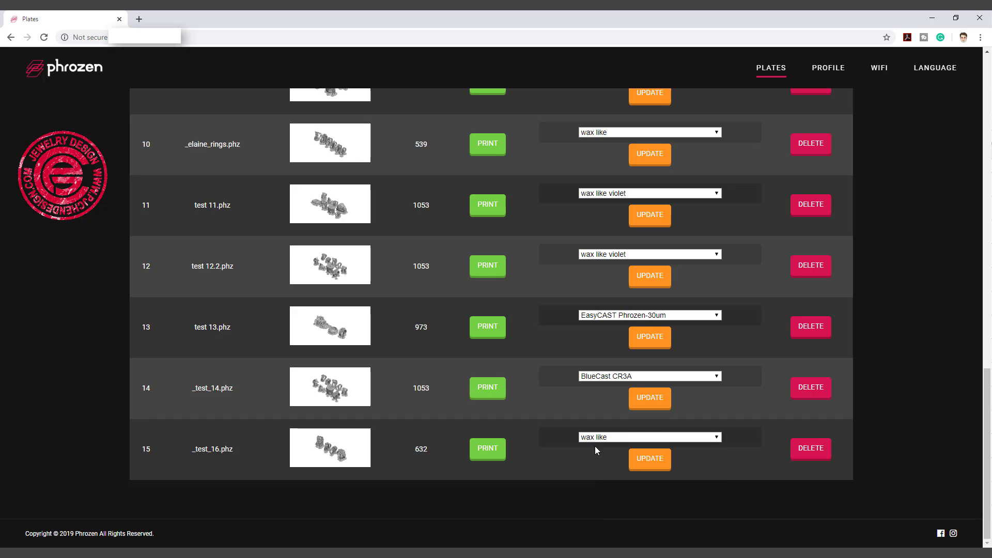
scroll(631, 319, "up", 3)
scroll(631, 307, "down", 3)
left_click(584, 438)
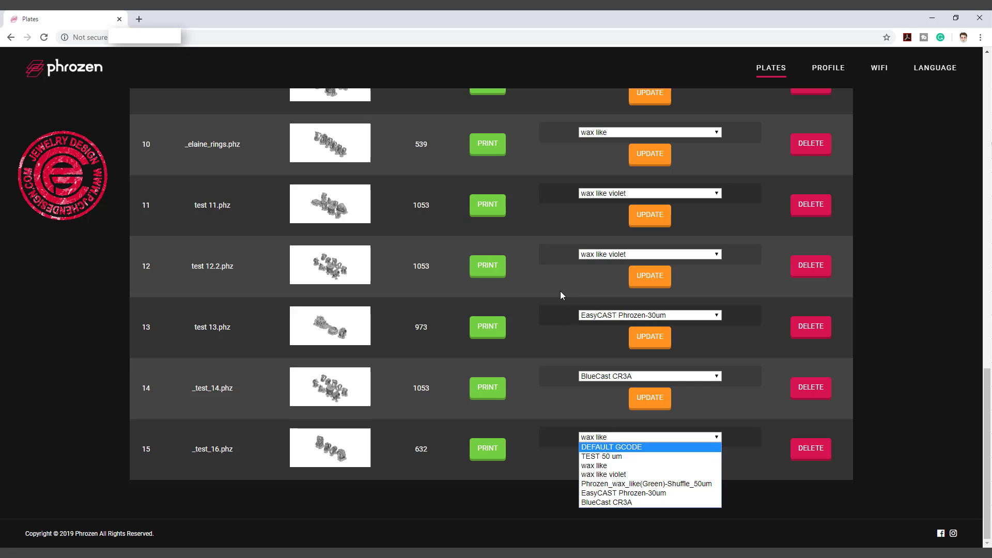
scroll(560, 290, "up", 10)
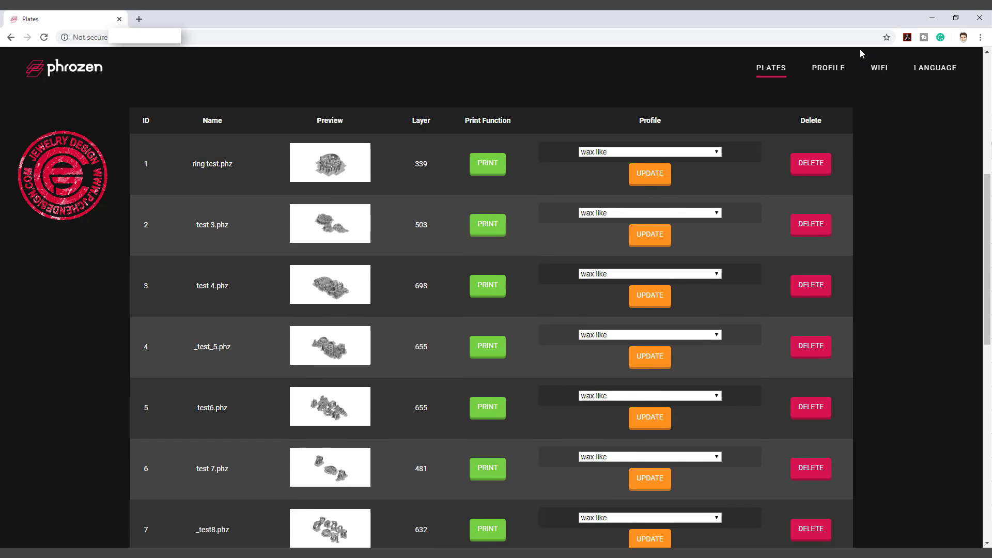
Step: Go to the PROFILE page and scroll through the resin profile table, including wax like
left_click(832, 72)
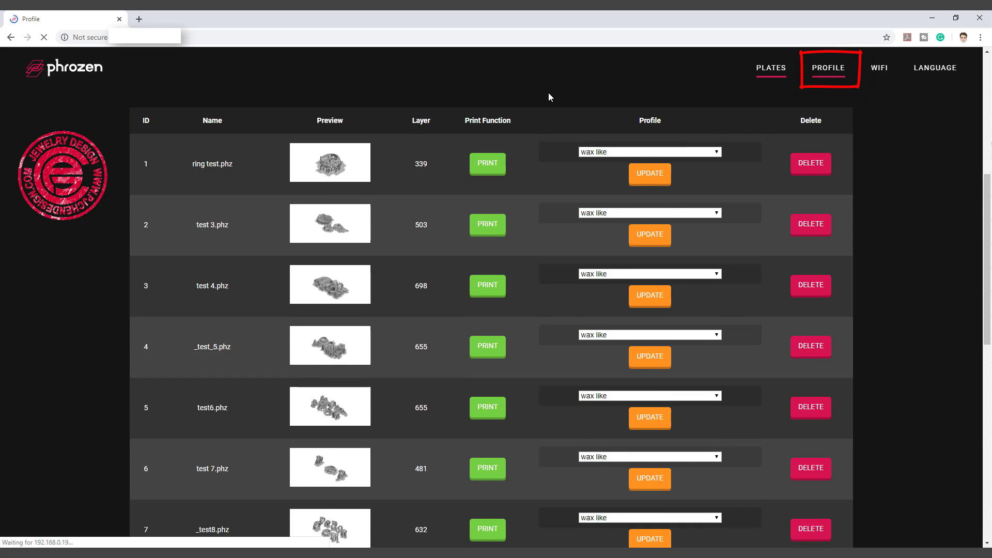
scroll(633, 147, "down", 9)
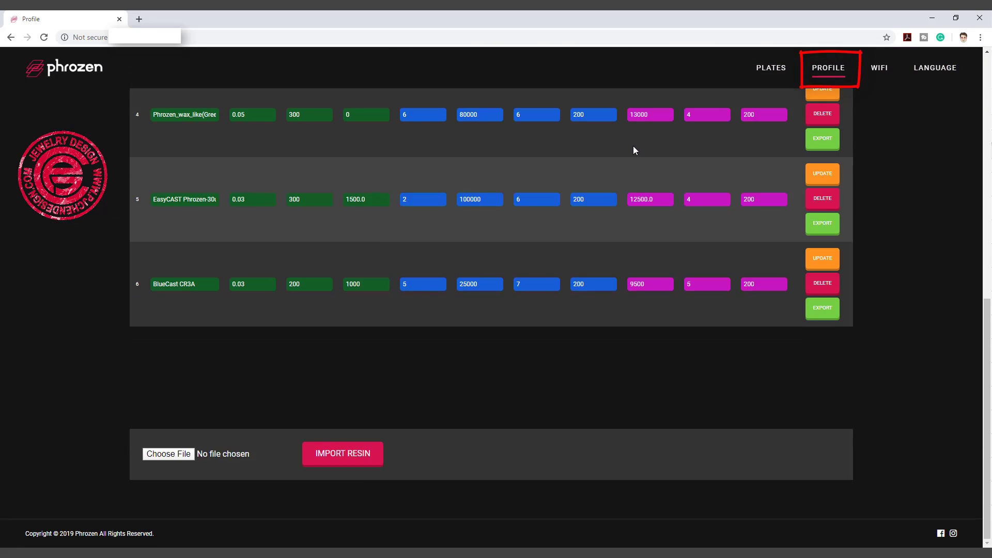
scroll(633, 147, "up", 3)
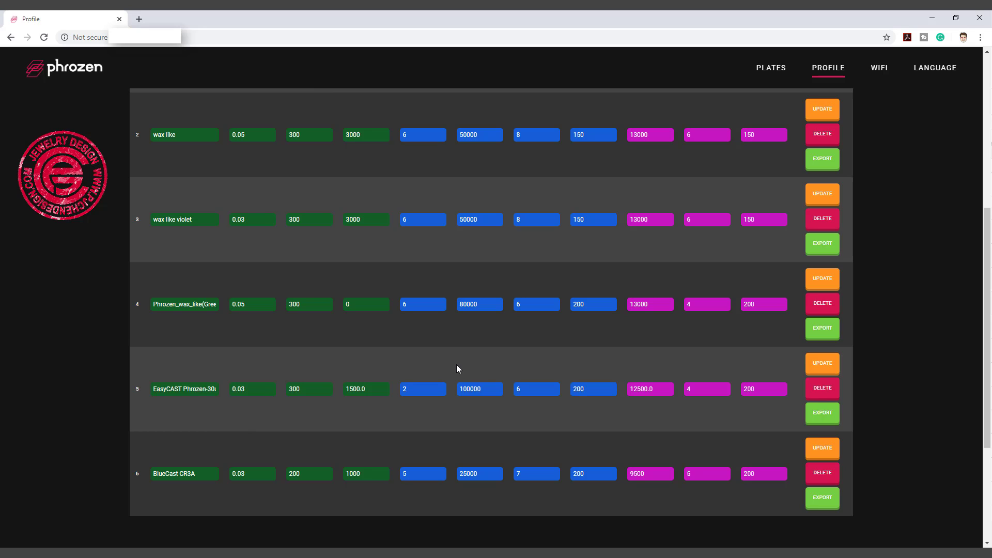
scroll(219, 252, "up", 4)
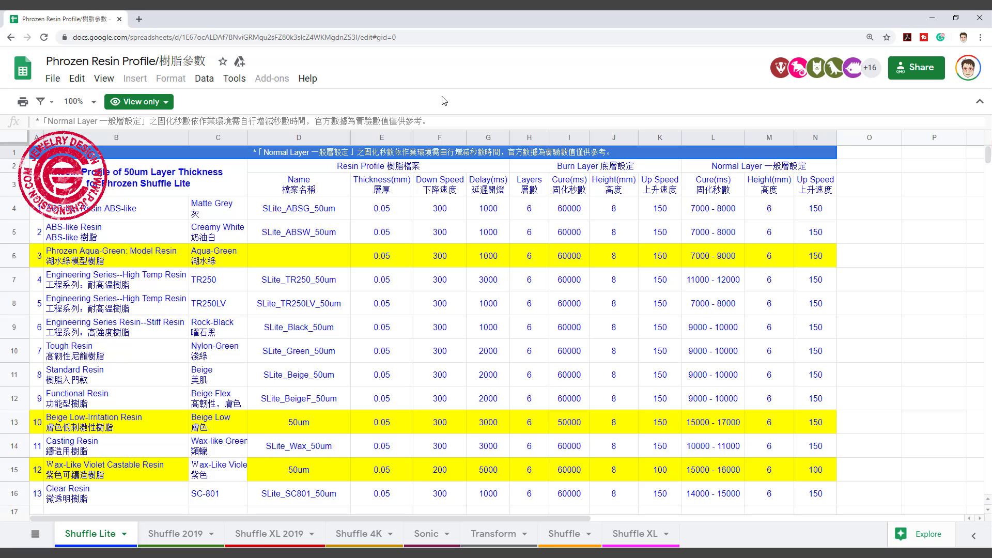
Step: Highlight the Casting Resin and Wax-Like Violet Castable Resin rows, then move the spreadsheet aside
left_click(13, 456)
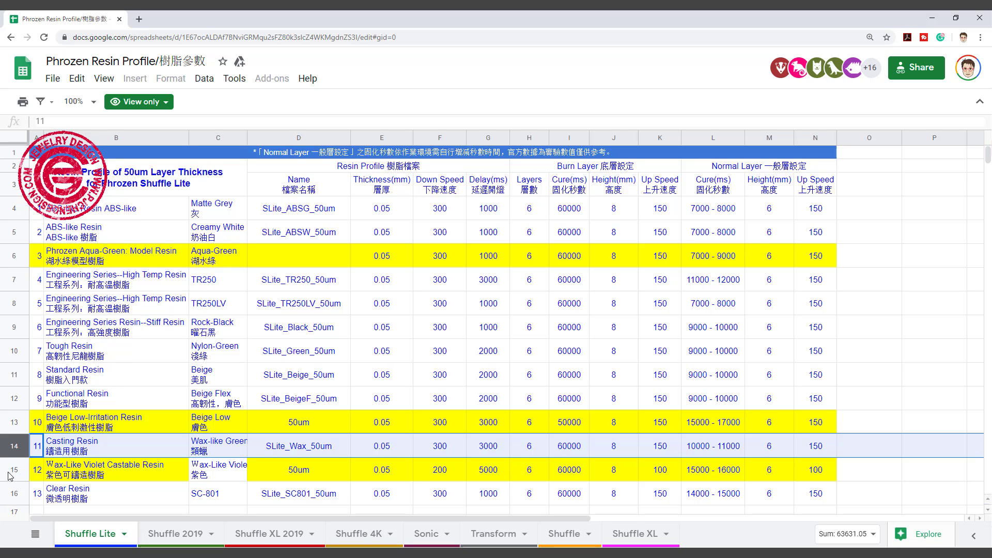
left_click(9, 473)
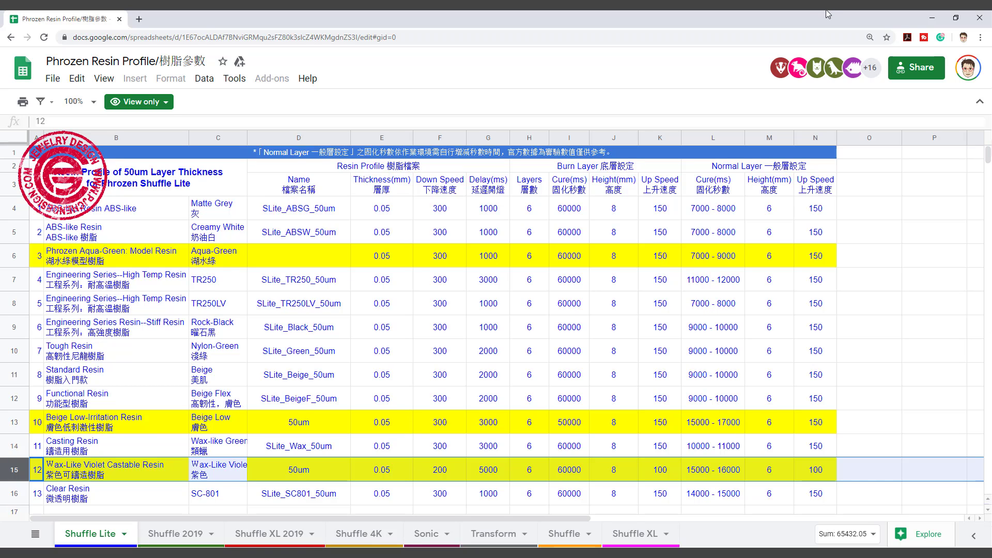
left_click_drag(773, 15, 835, 102)
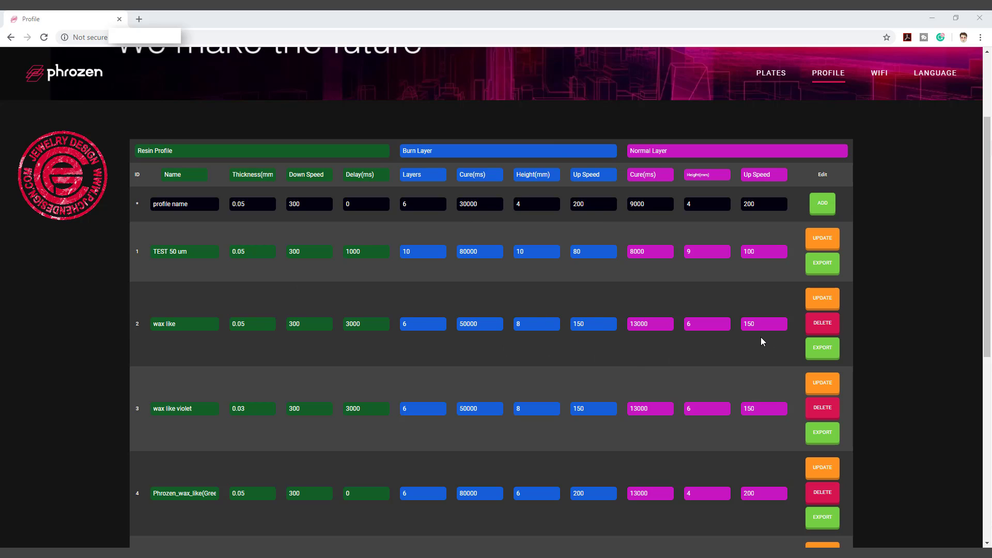
Step: Back on PLATES, set plate 15's profile to wax like and save it with UPDATE
scroll(659, 268, "down", 8)
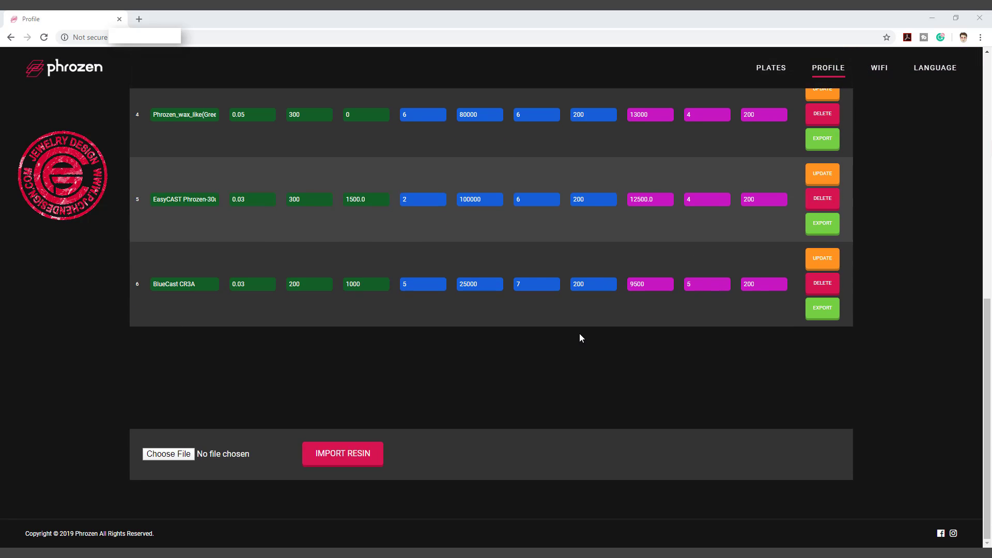
scroll(578, 337, "up", 10)
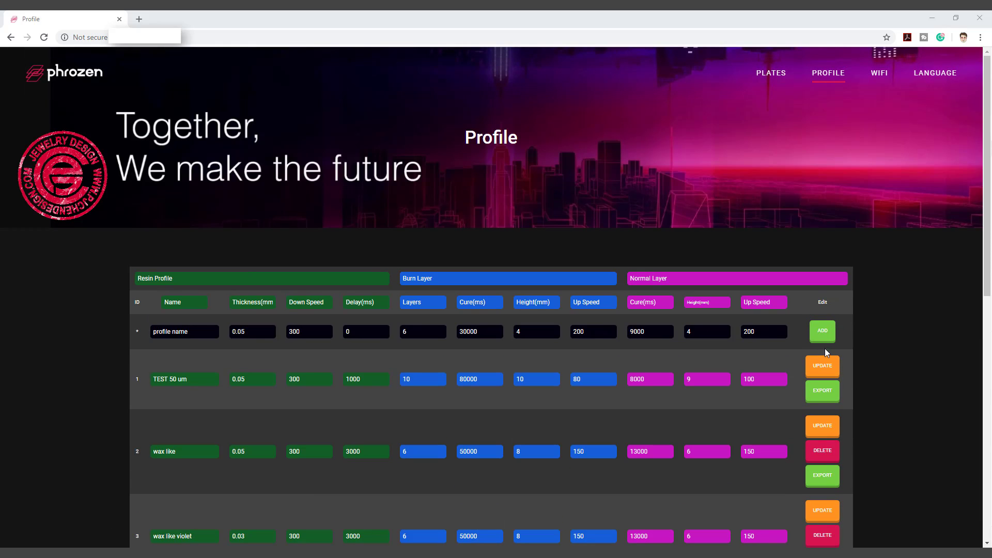
left_click(768, 73)
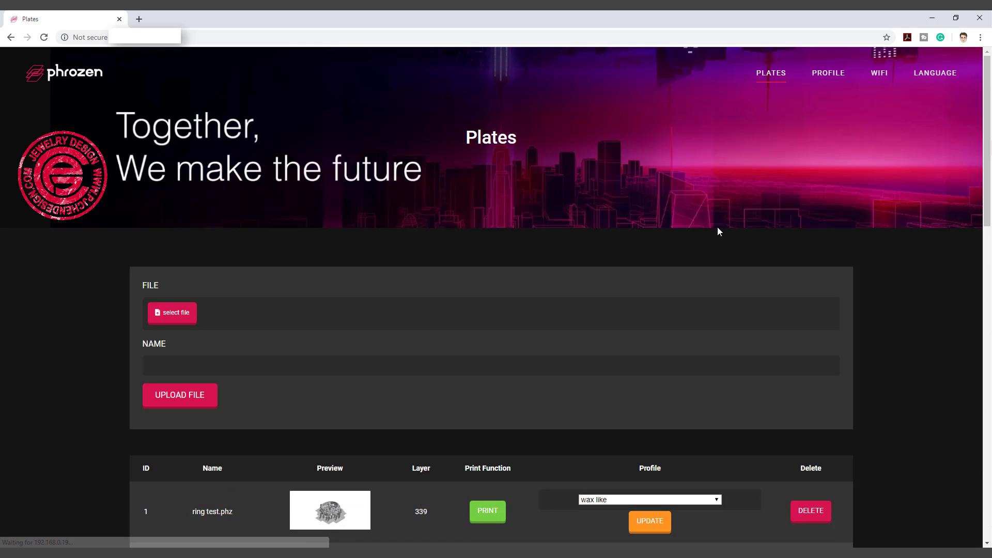
scroll(717, 227, "down", 15)
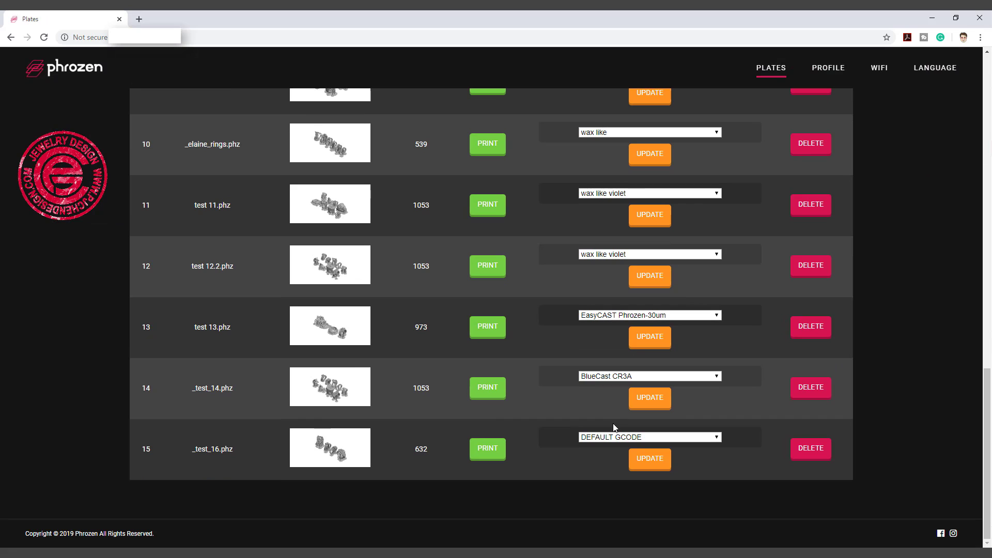
left_click(612, 438)
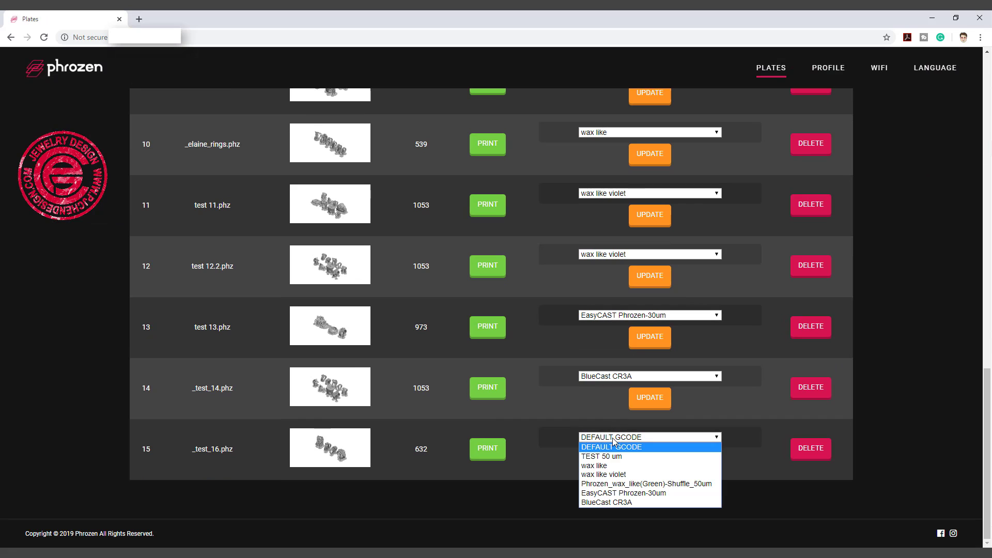
left_click(614, 465)
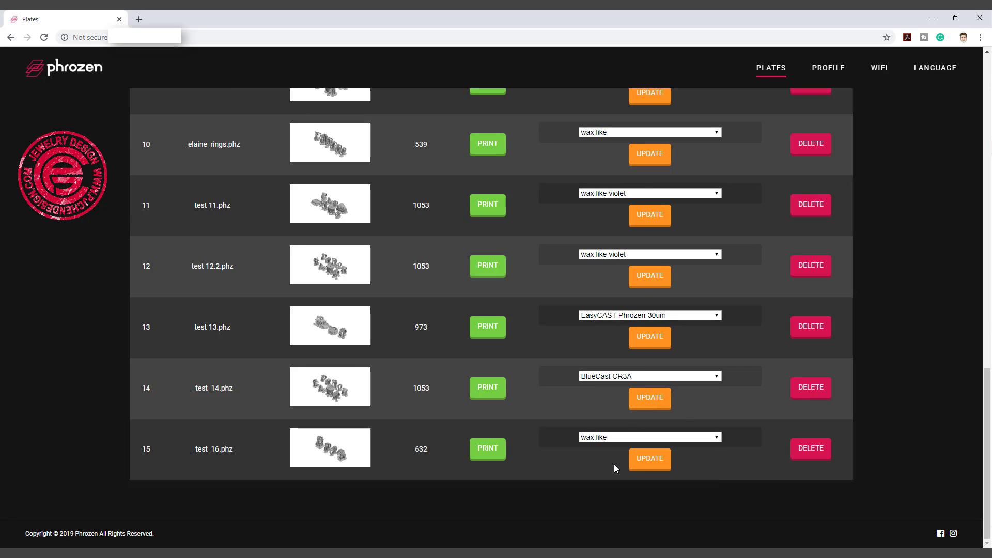
left_click(642, 467)
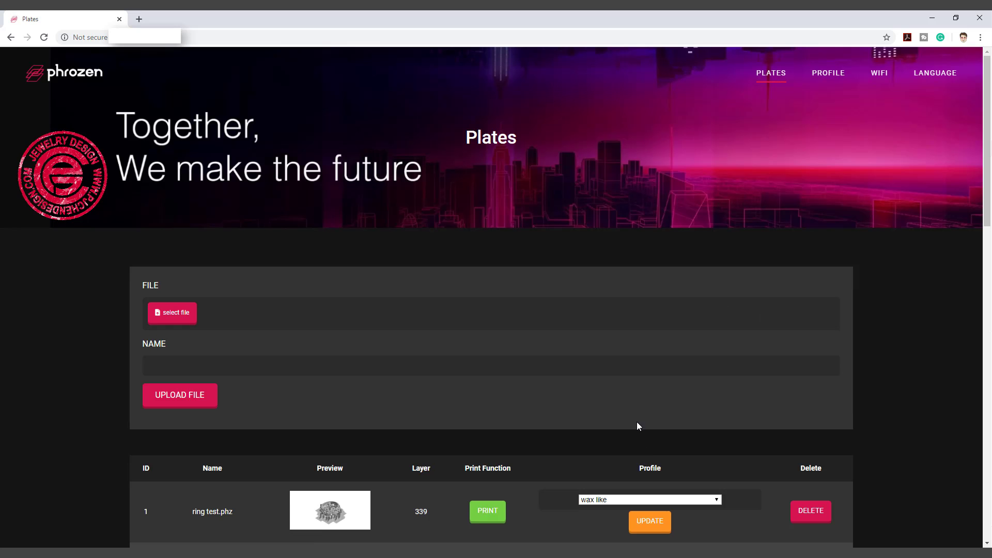
scroll(636, 411, "down", 15)
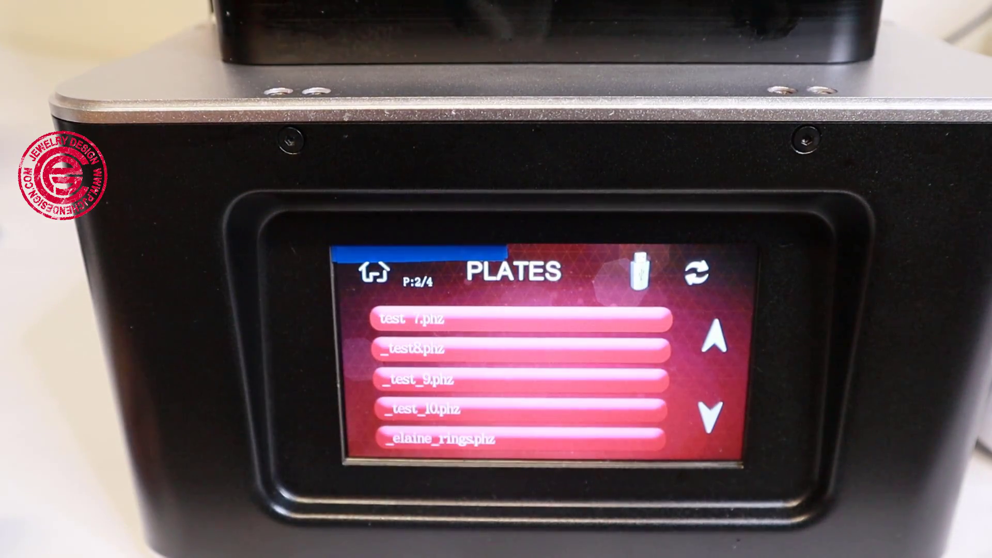
Step: Page through the touchscreen PLATES list and open test 17.phz's preview (399 layers)
left_click(712, 416)
left_click(712, 415)
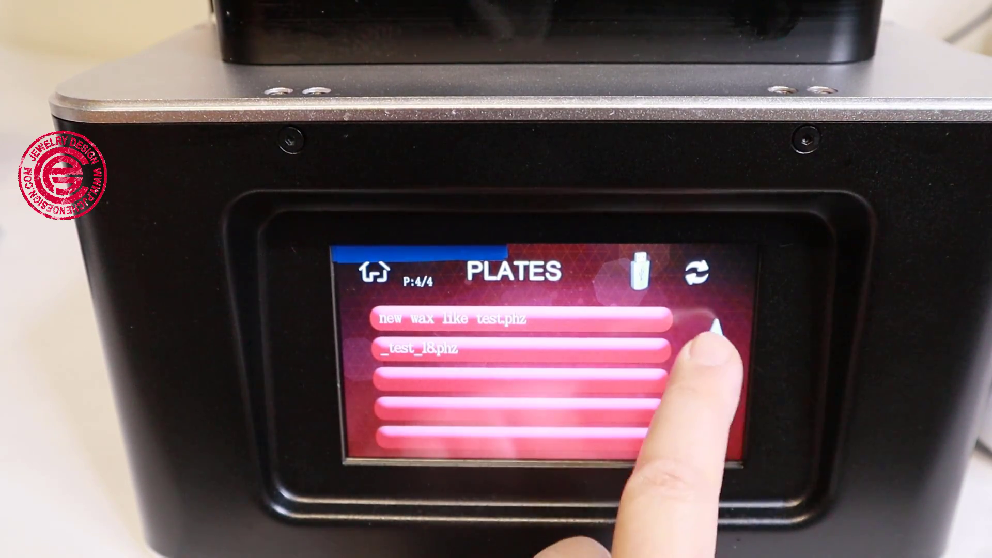
left_click(715, 336)
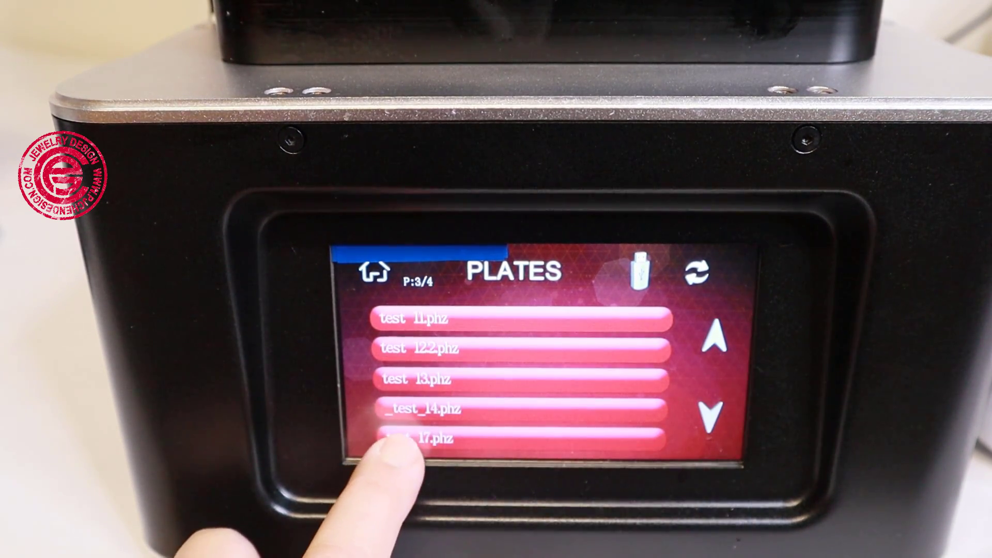
left_click(400, 439)
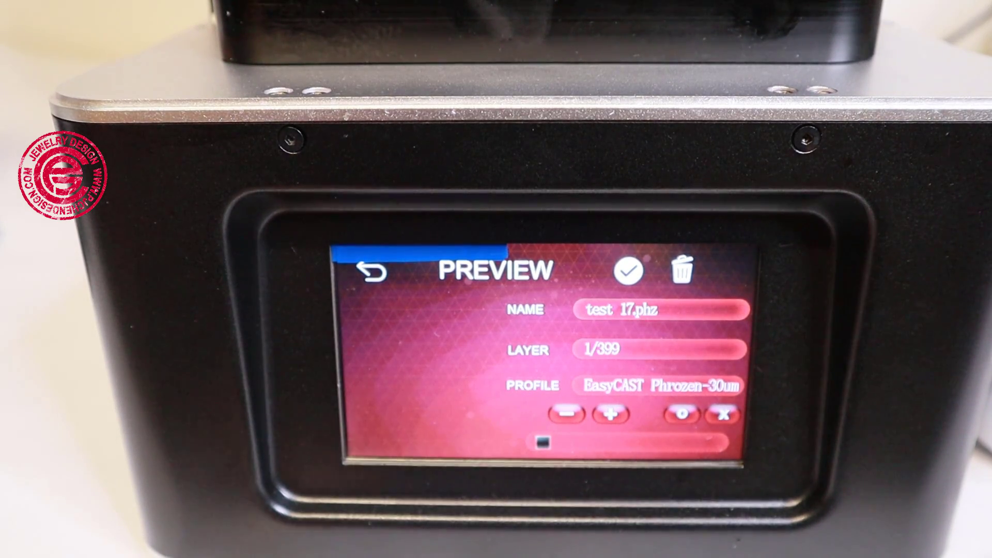